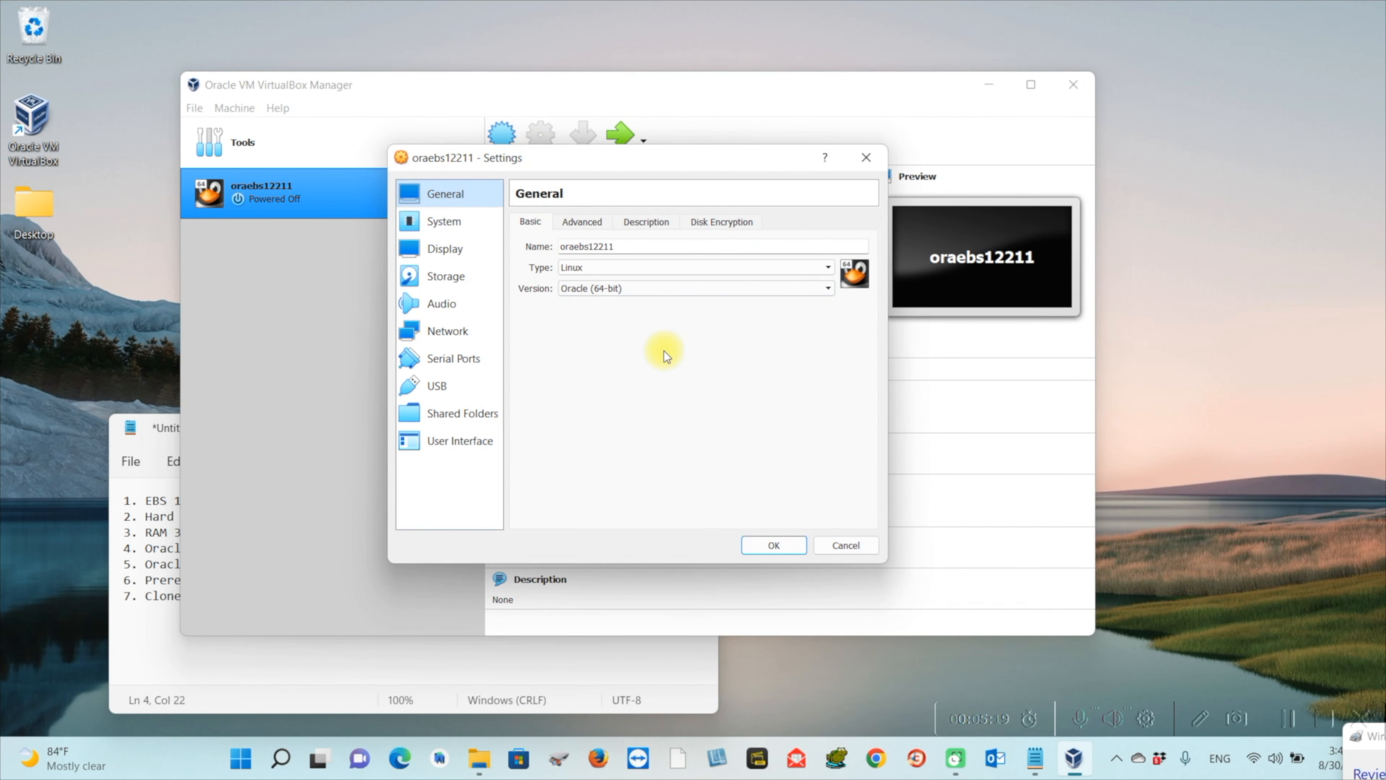
# Raise oraebs12211's processor count to 4 in System settings and save
pyautogui.click(452, 224)
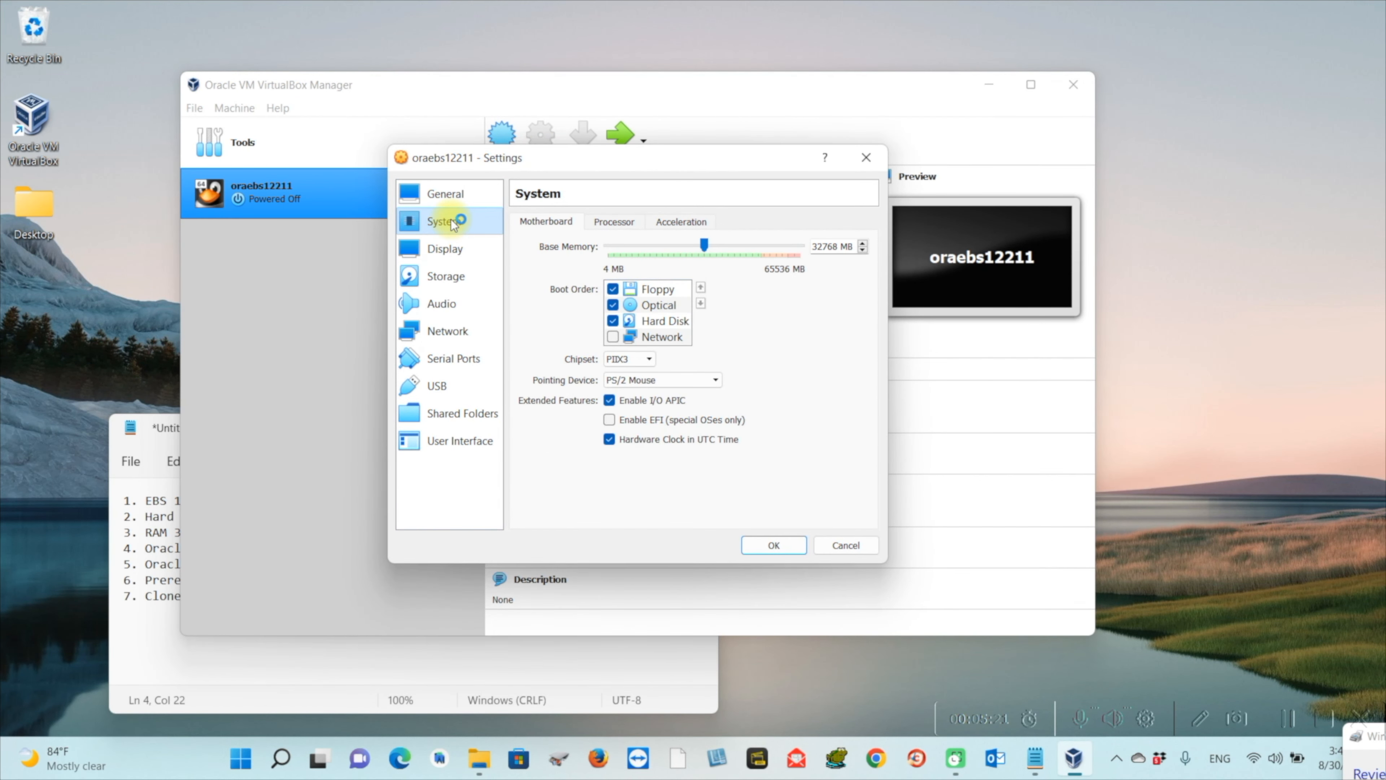
pyautogui.click(617, 222)
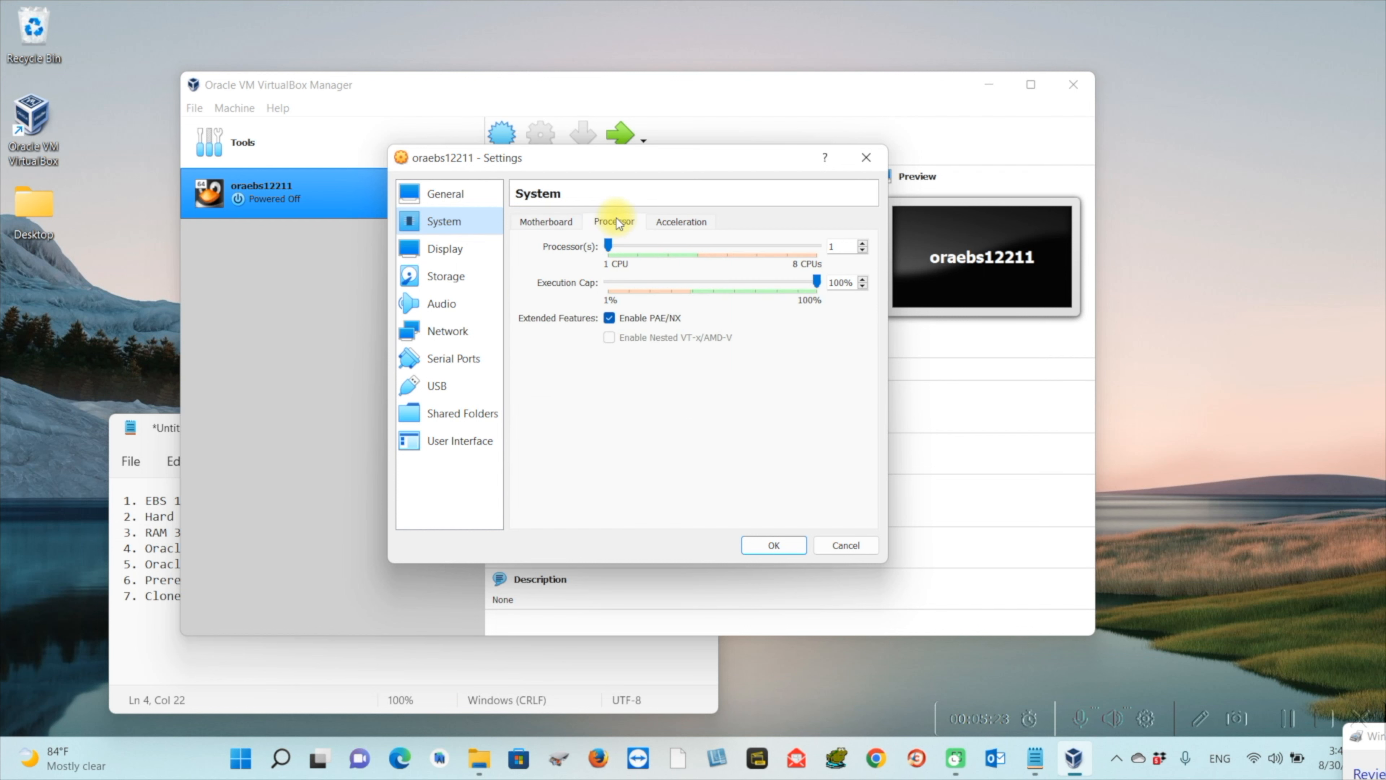
pyautogui.click(693, 251)
pyautogui.click(693, 251)
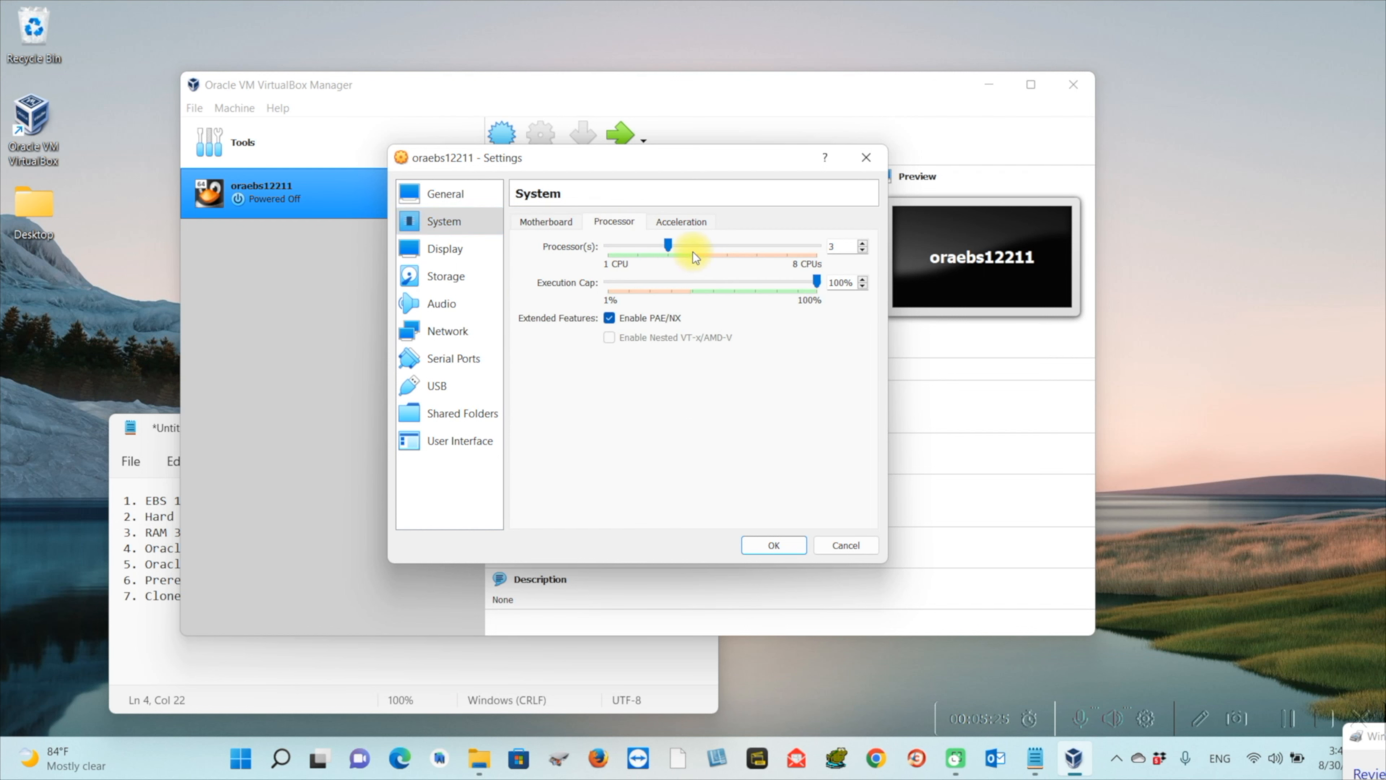
pyautogui.click(791, 550)
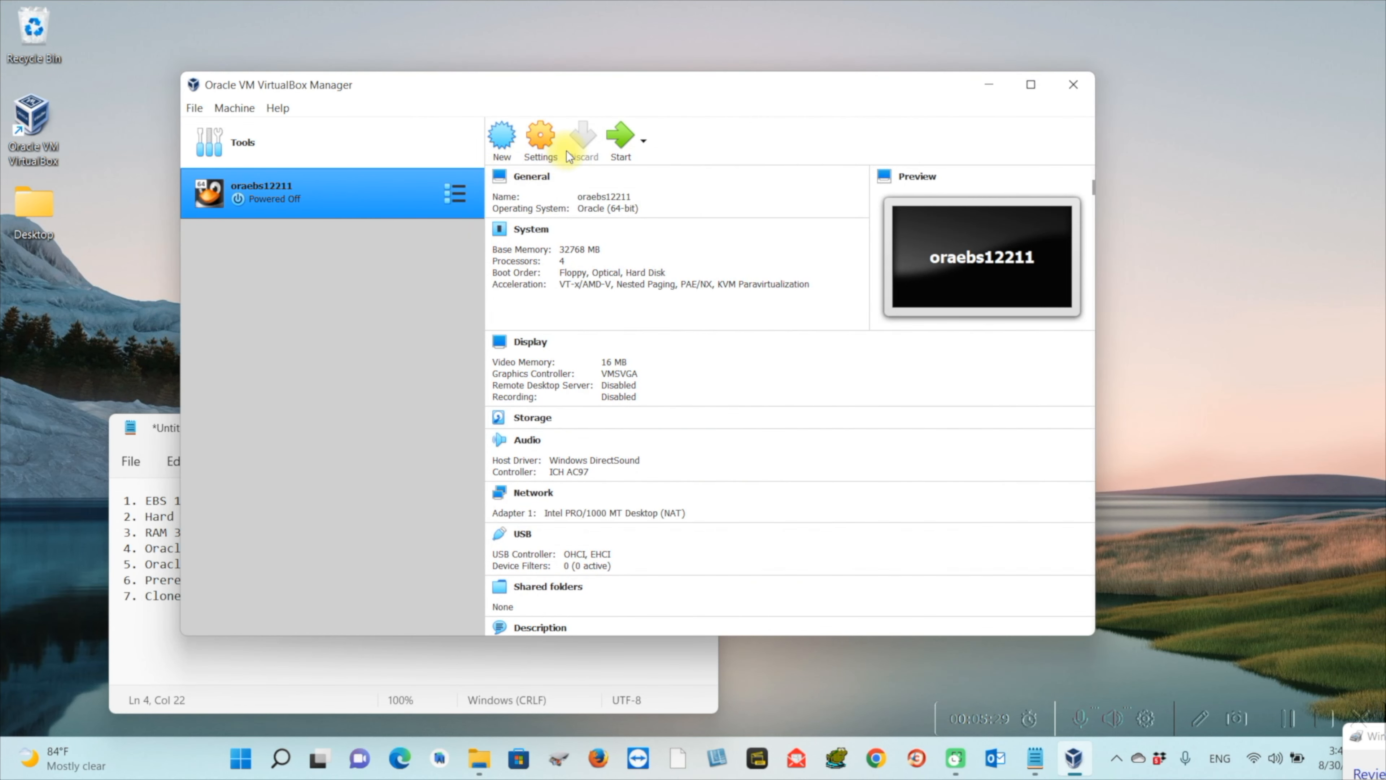
# Attach Adapter 1 as a Bridged Adapter on the Intel Wi-Fi 6 AX201 card and save
pyautogui.click(545, 156)
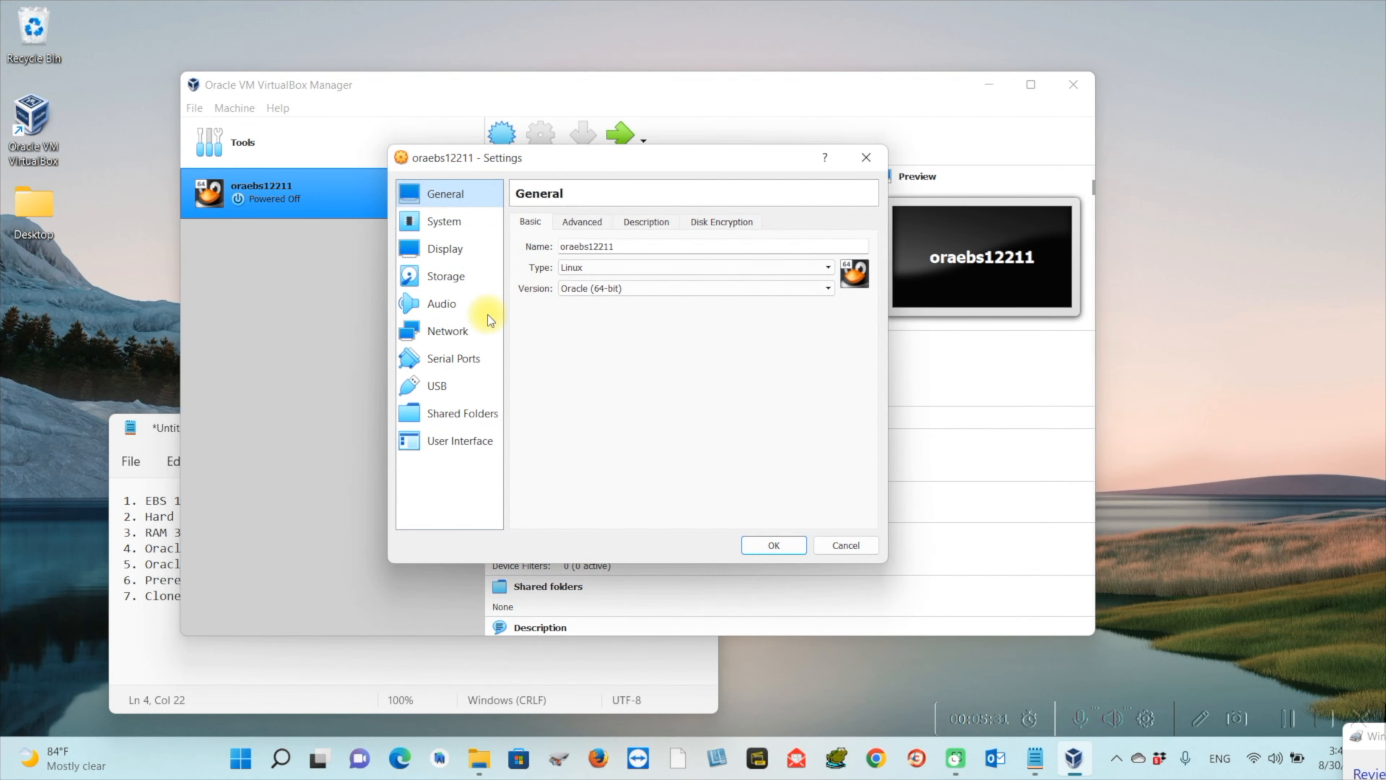
pyautogui.click(460, 331)
pyautogui.click(666, 268)
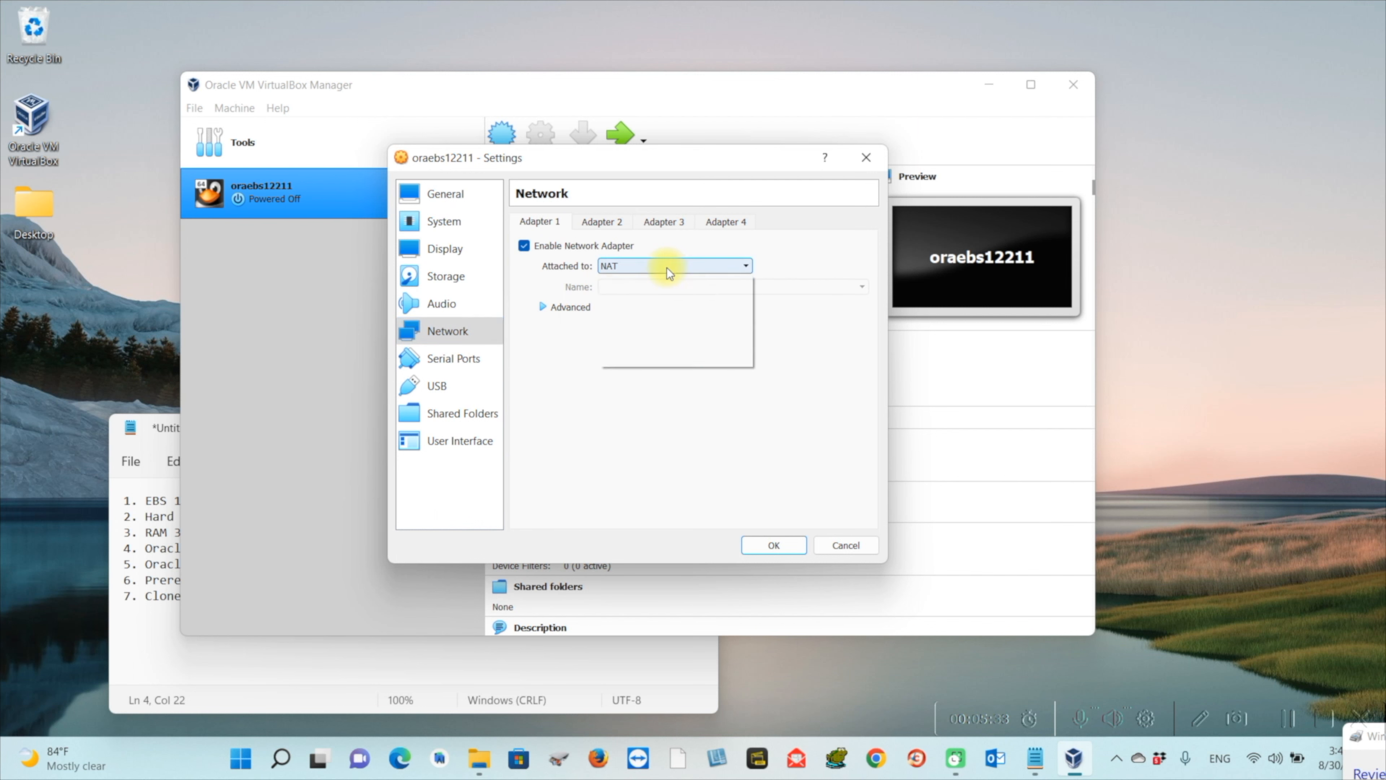
pyautogui.click(660, 291)
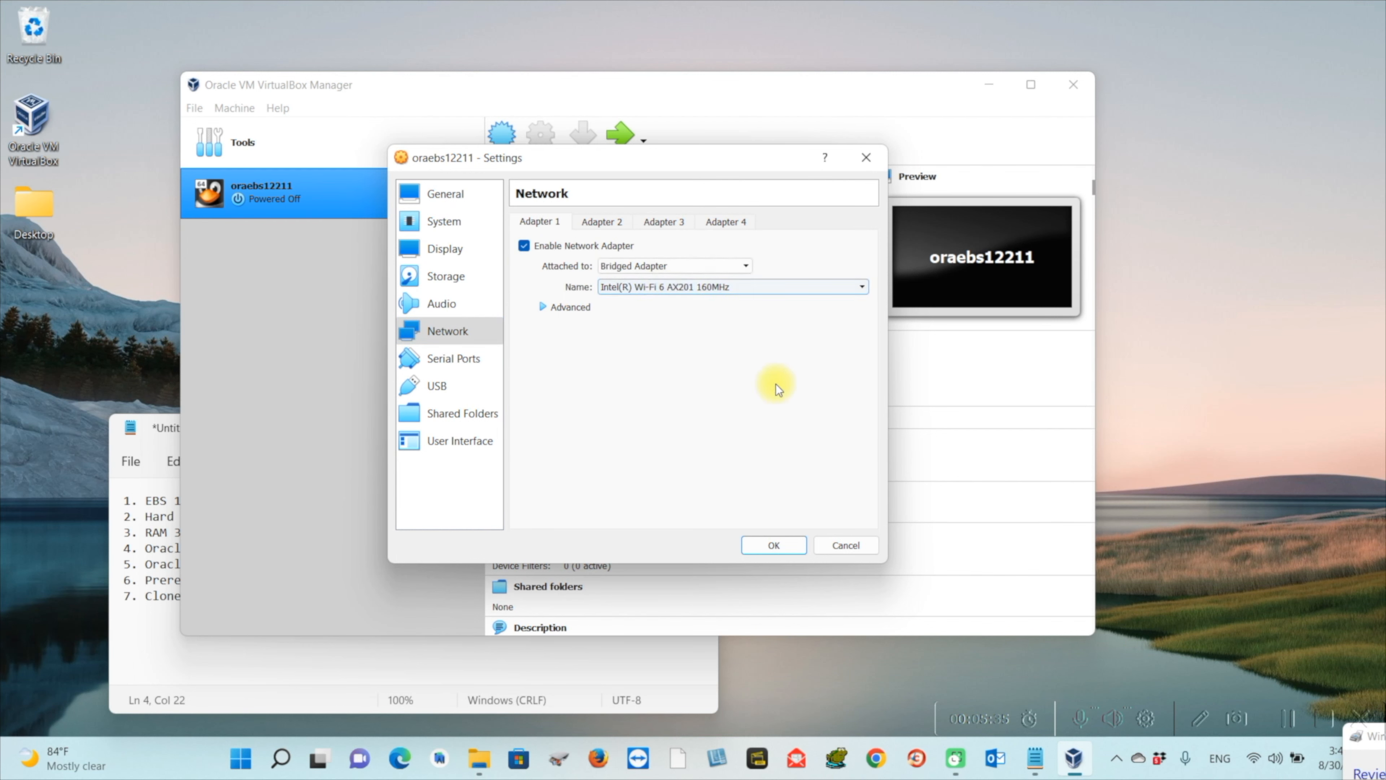
pyautogui.click(779, 544)
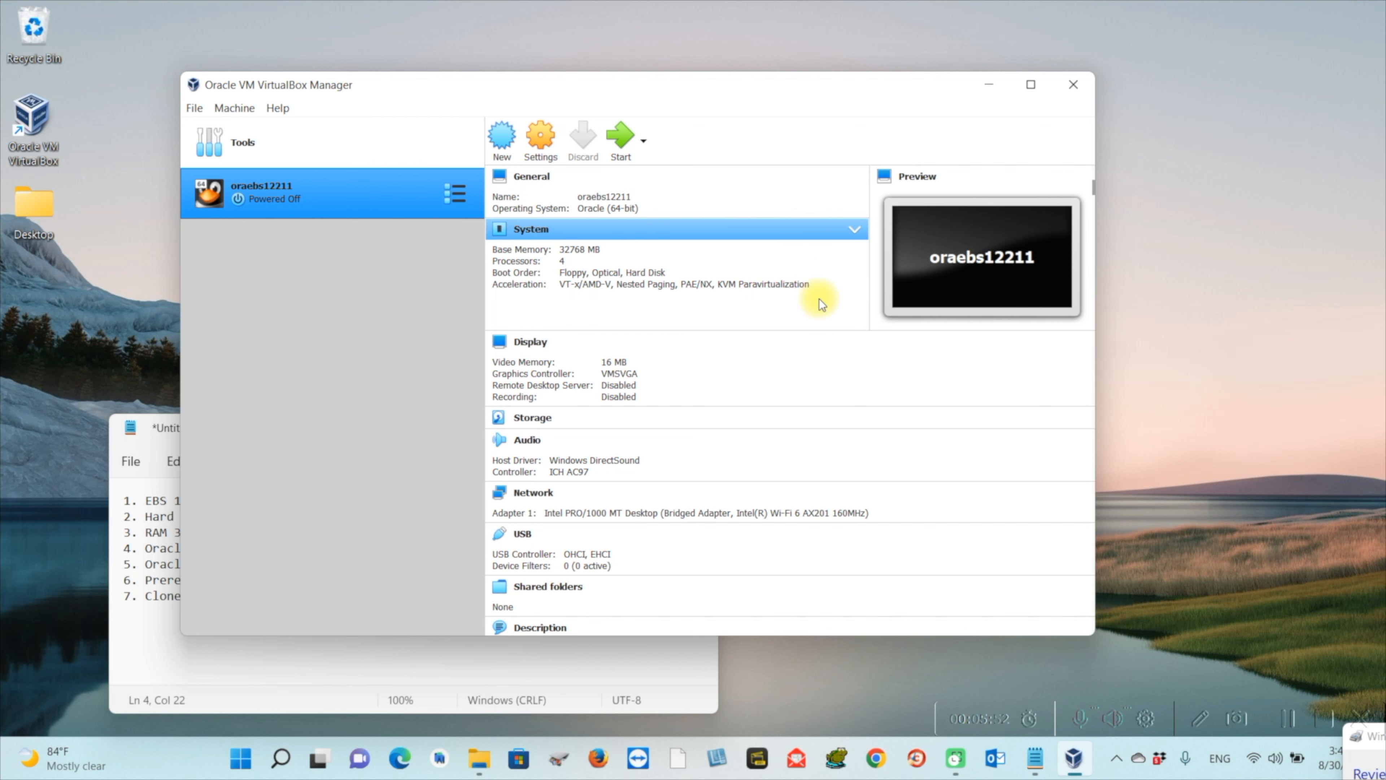
# Launch oraebs12211 from the VirtualBox Manager's Start button
pyautogui.click(1325, 722)
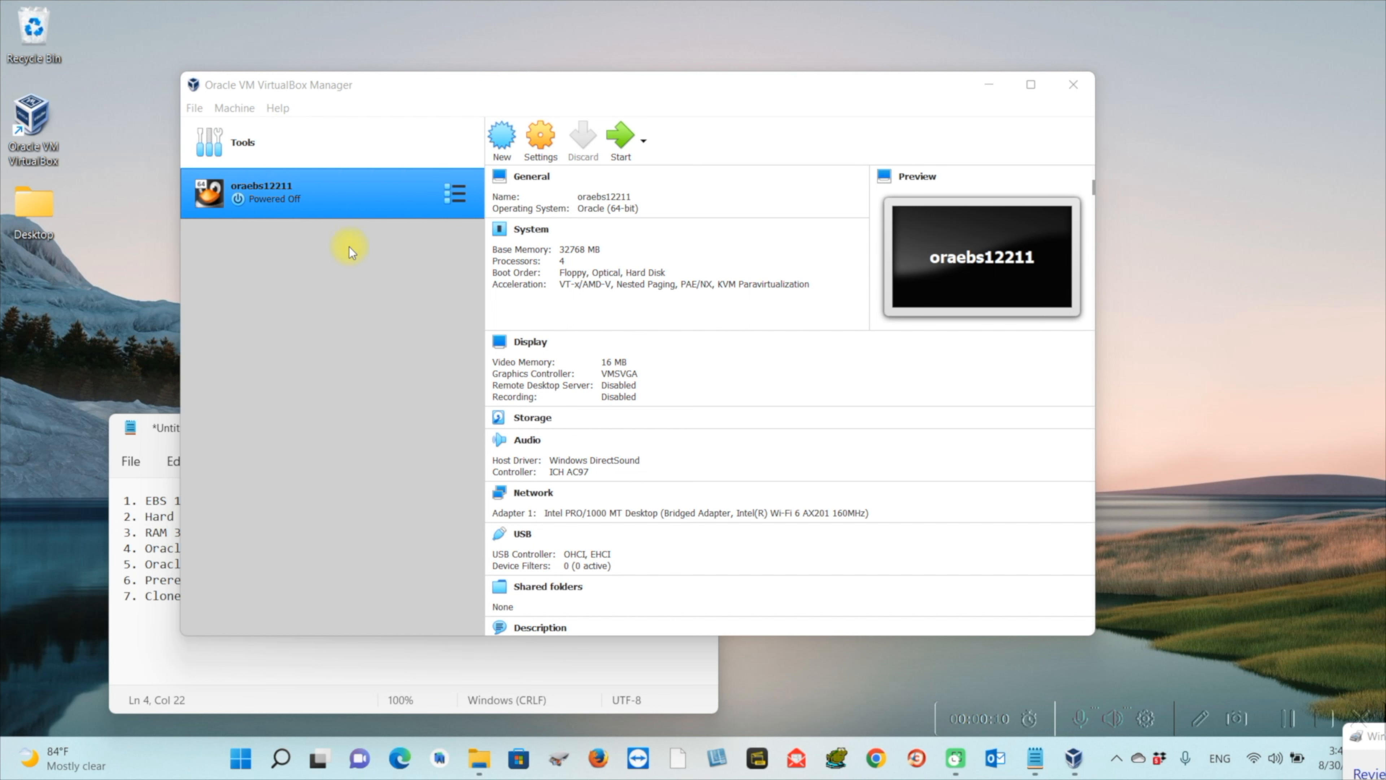
pyautogui.click(622, 142)
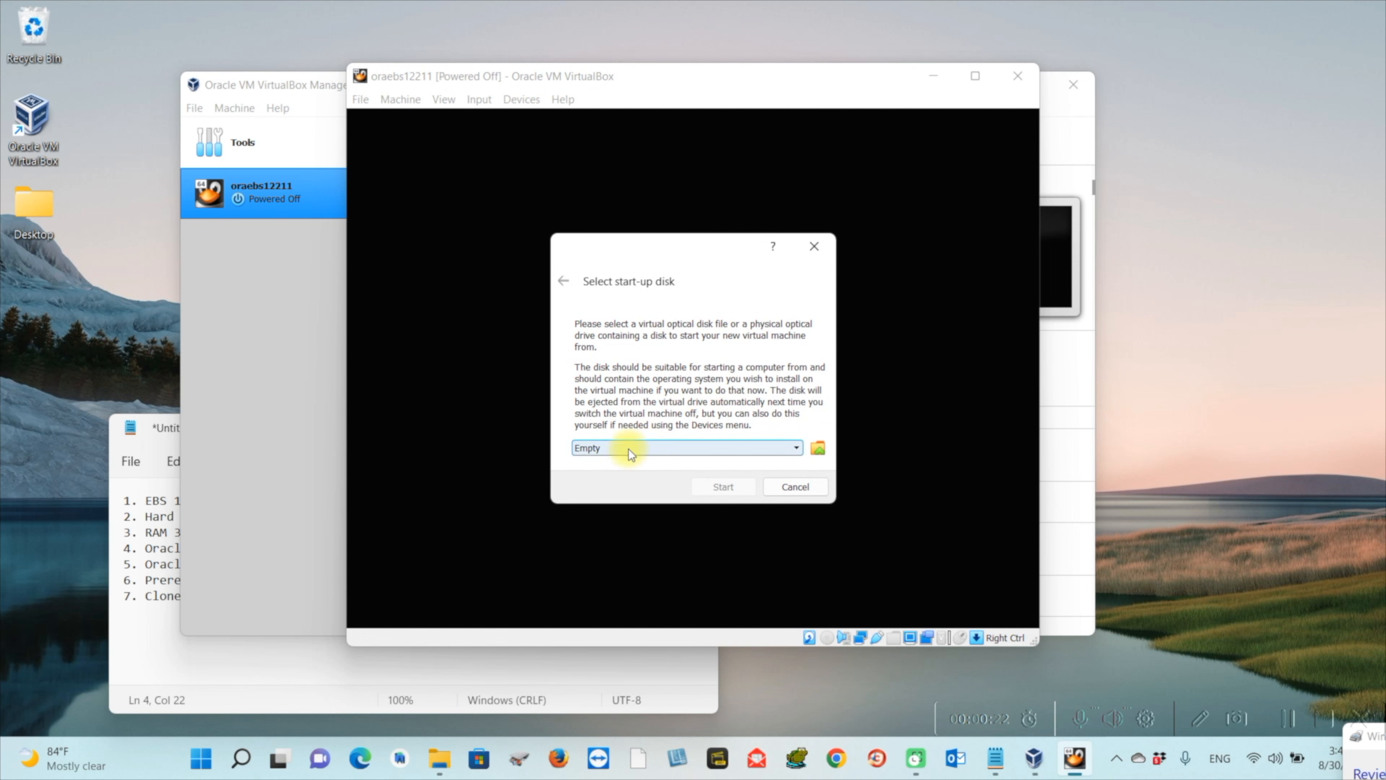
# Add the Oracle Linux 7.7 for x86.iso image as the start-up disk and boot from it
pyautogui.click(794, 452)
pyautogui.click(794, 451)
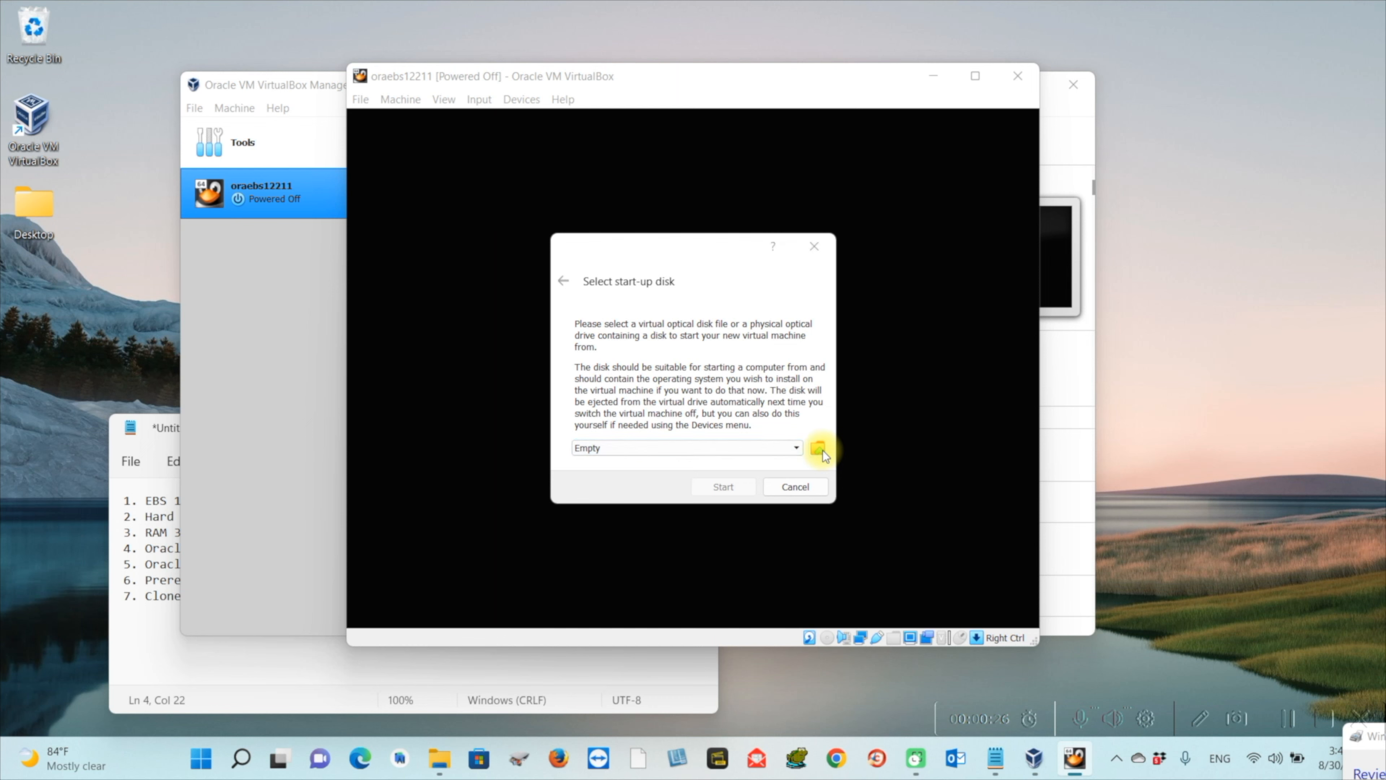
pyautogui.click(819, 449)
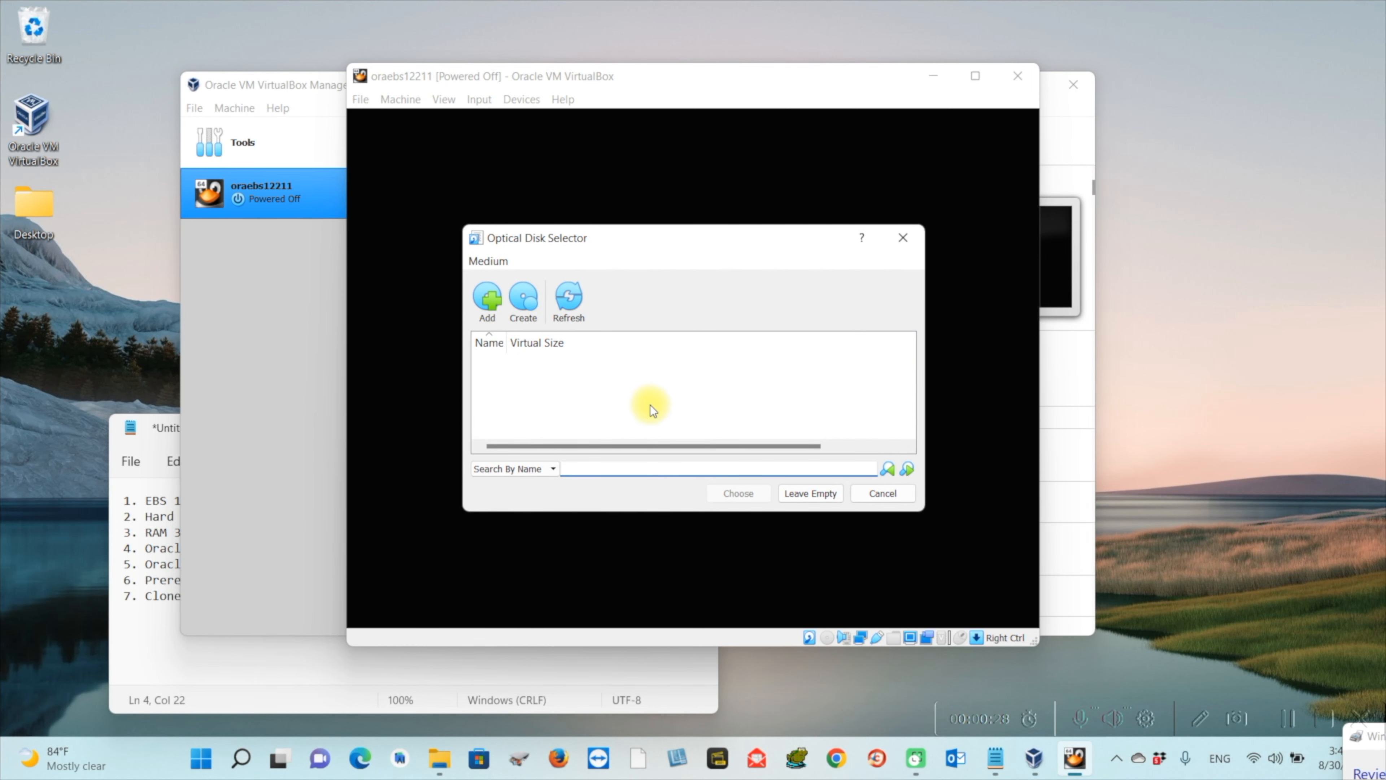
pyautogui.click(488, 315)
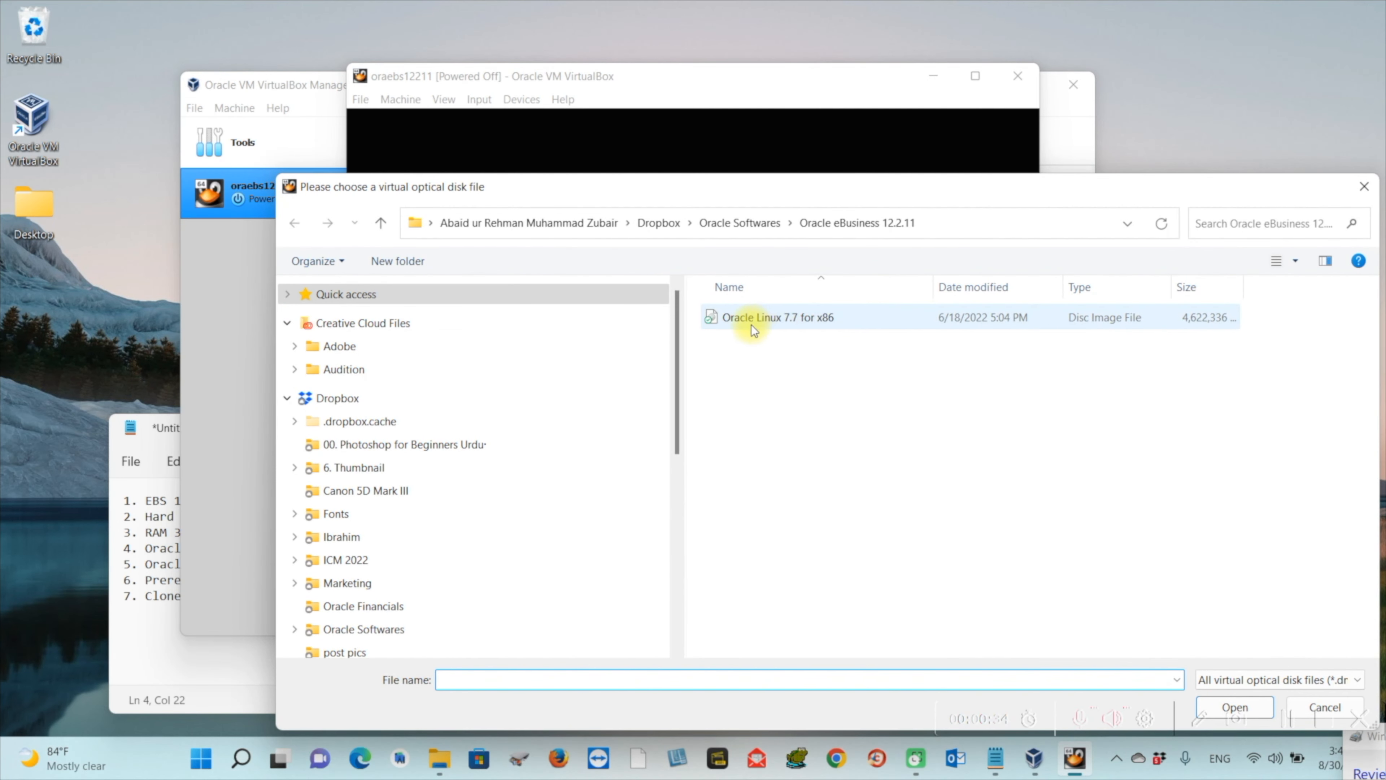
pyautogui.click(801, 327)
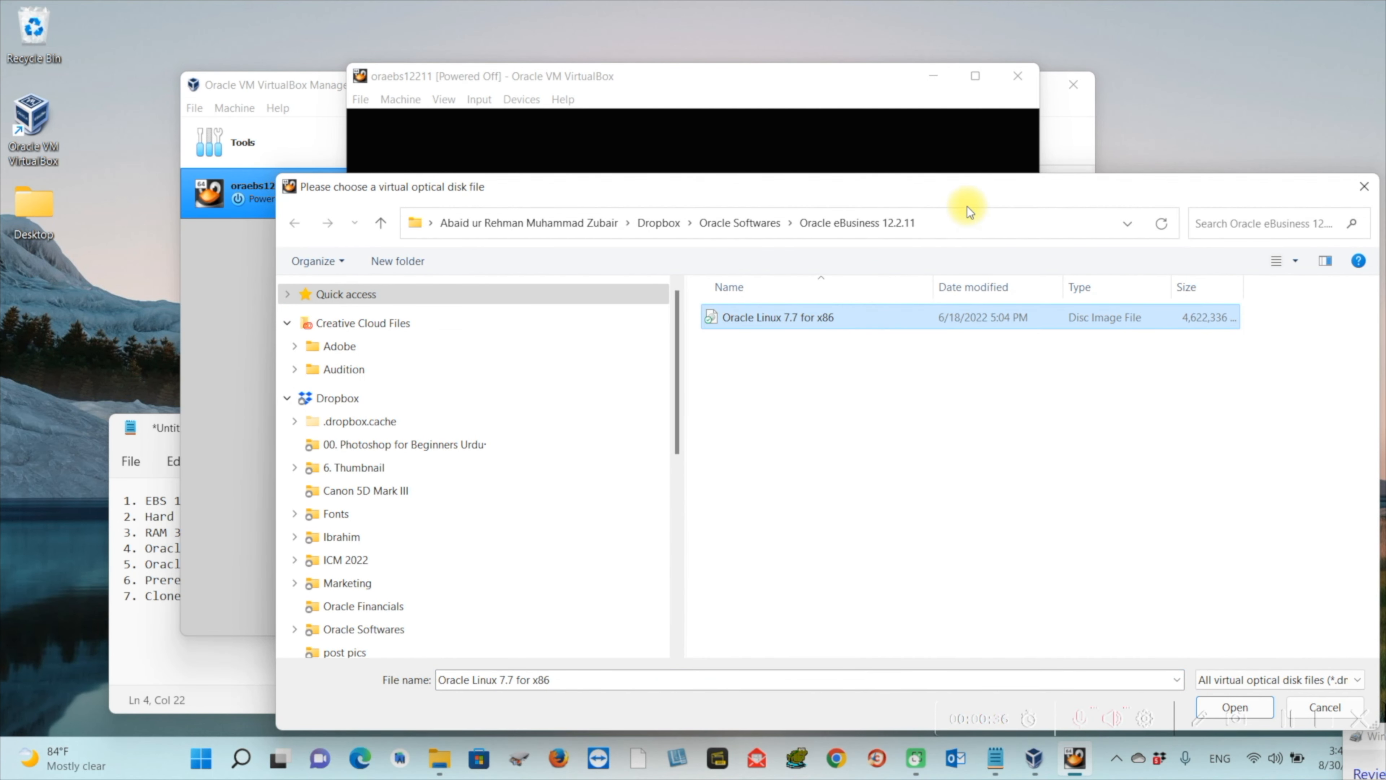
pyautogui.moveTo(936, 184); pyautogui.dragTo(865, 119)
pyautogui.click(1173, 642)
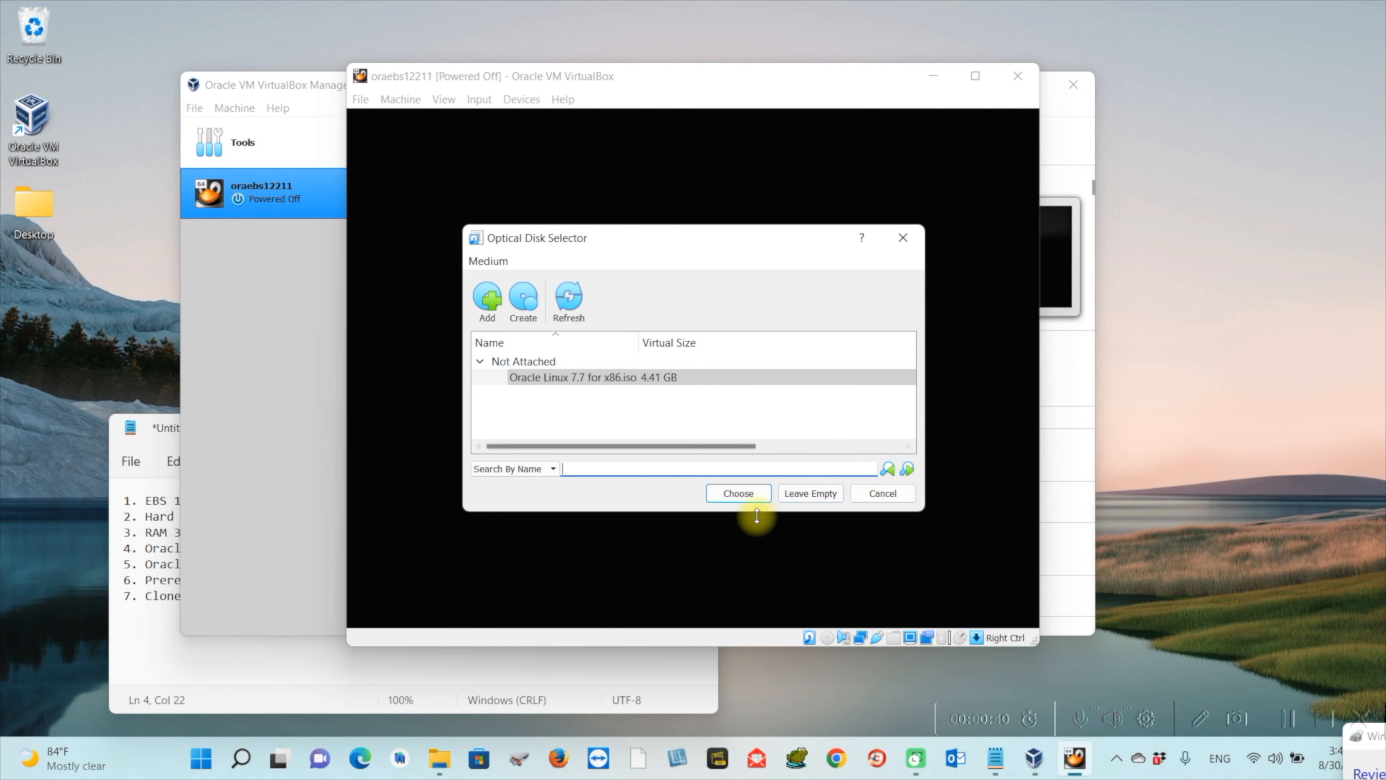
pyautogui.click(760, 495)
pyautogui.click(721, 480)
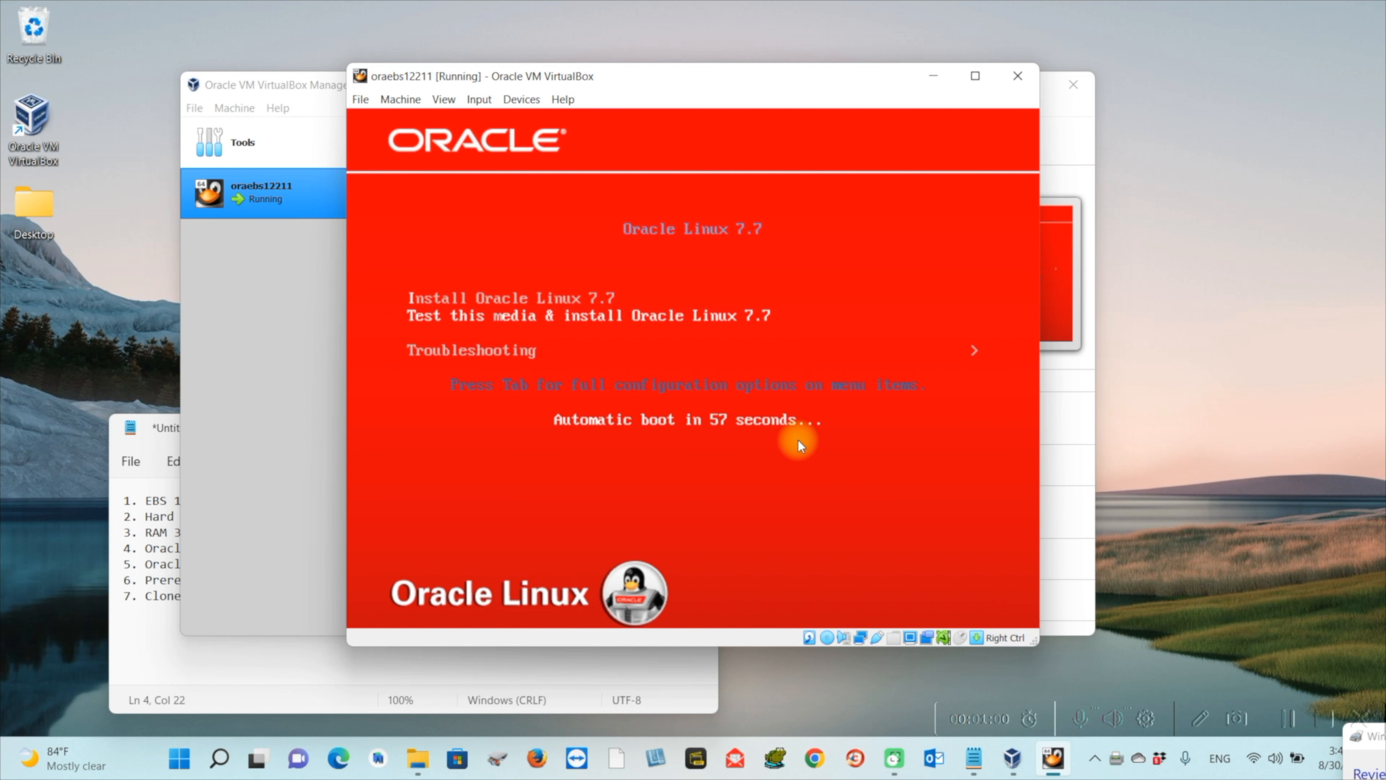
# Choose Install Oracle Linux 7.7 in the boot menu to load the graphical installer
pyautogui.press('Up')
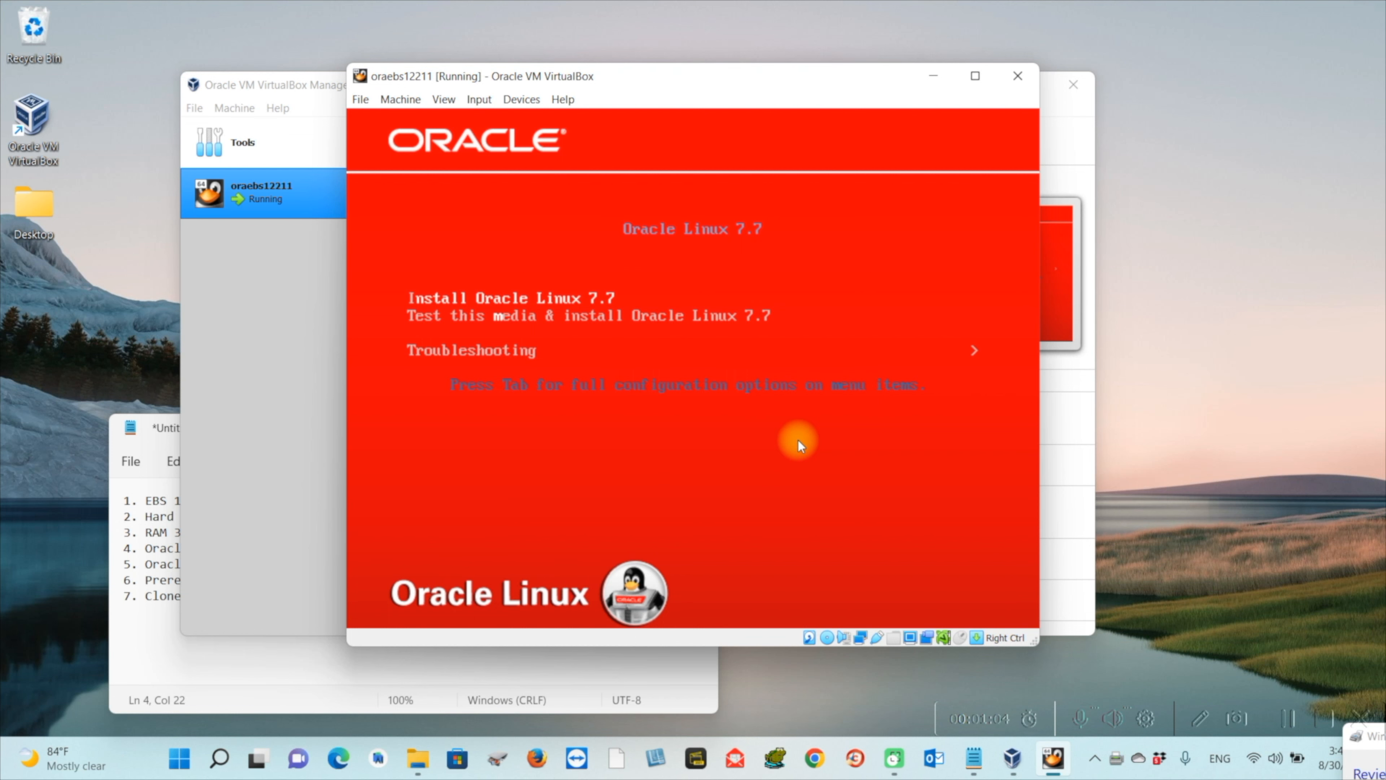
pyautogui.press('Return')
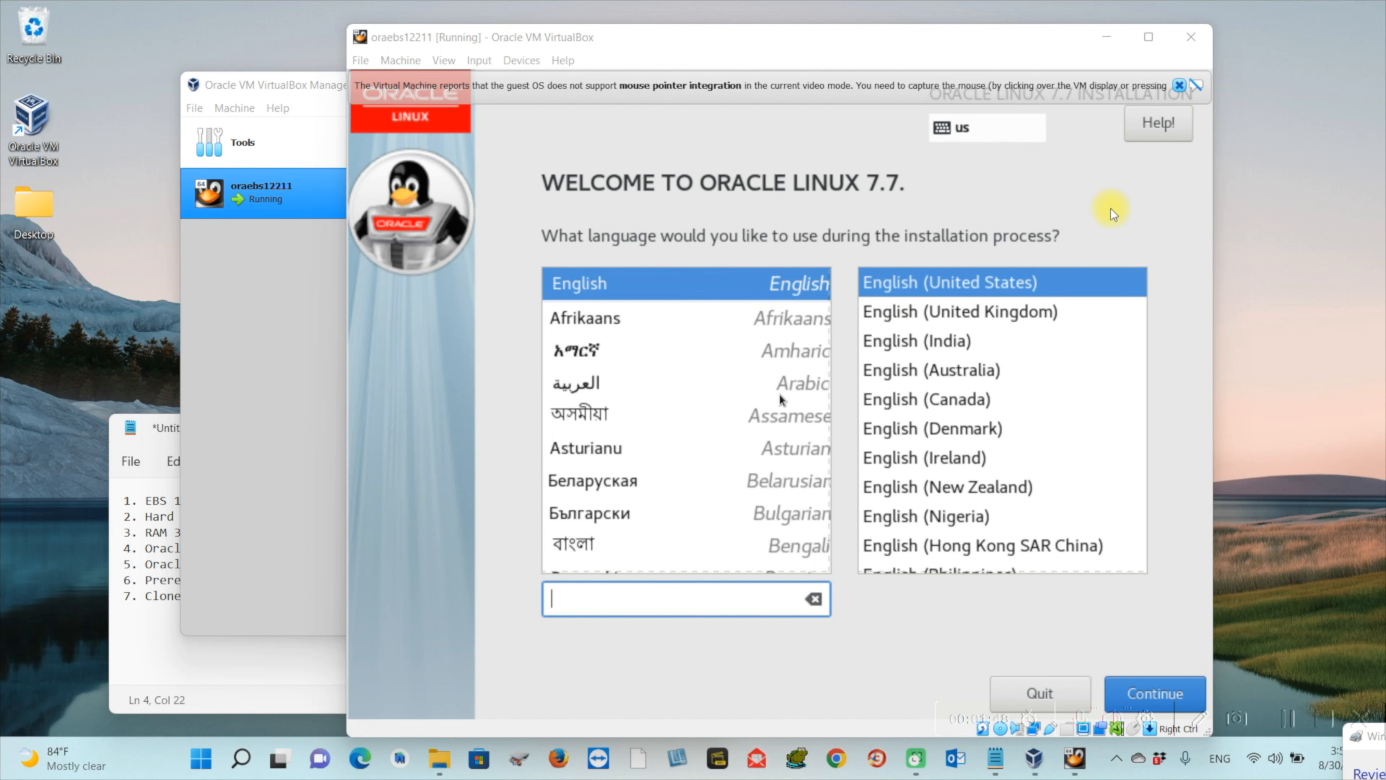
# Dismiss the mouse-integration notice and continue with English (United States) as the language
pyautogui.click(1179, 86)
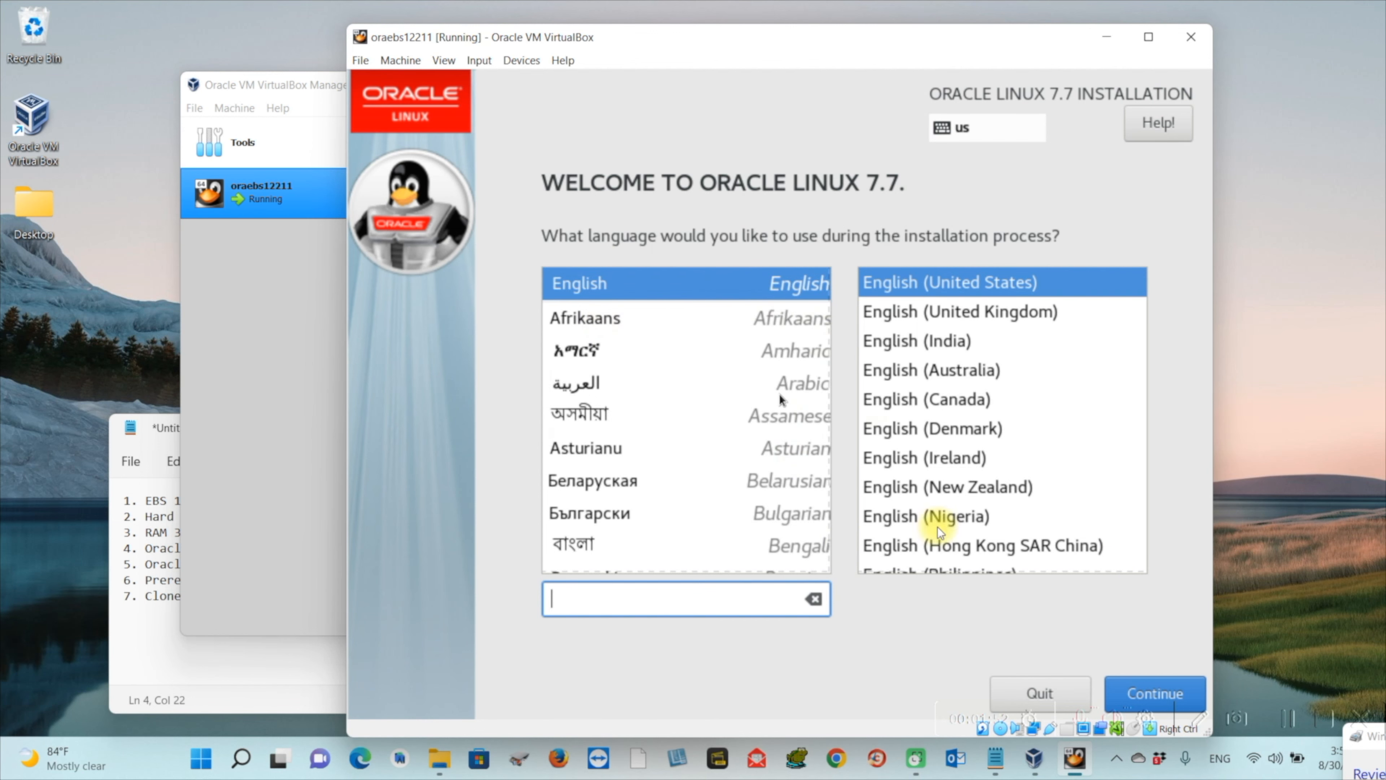
pyautogui.moveTo(757, 47); pyautogui.dragTo(664, 32)
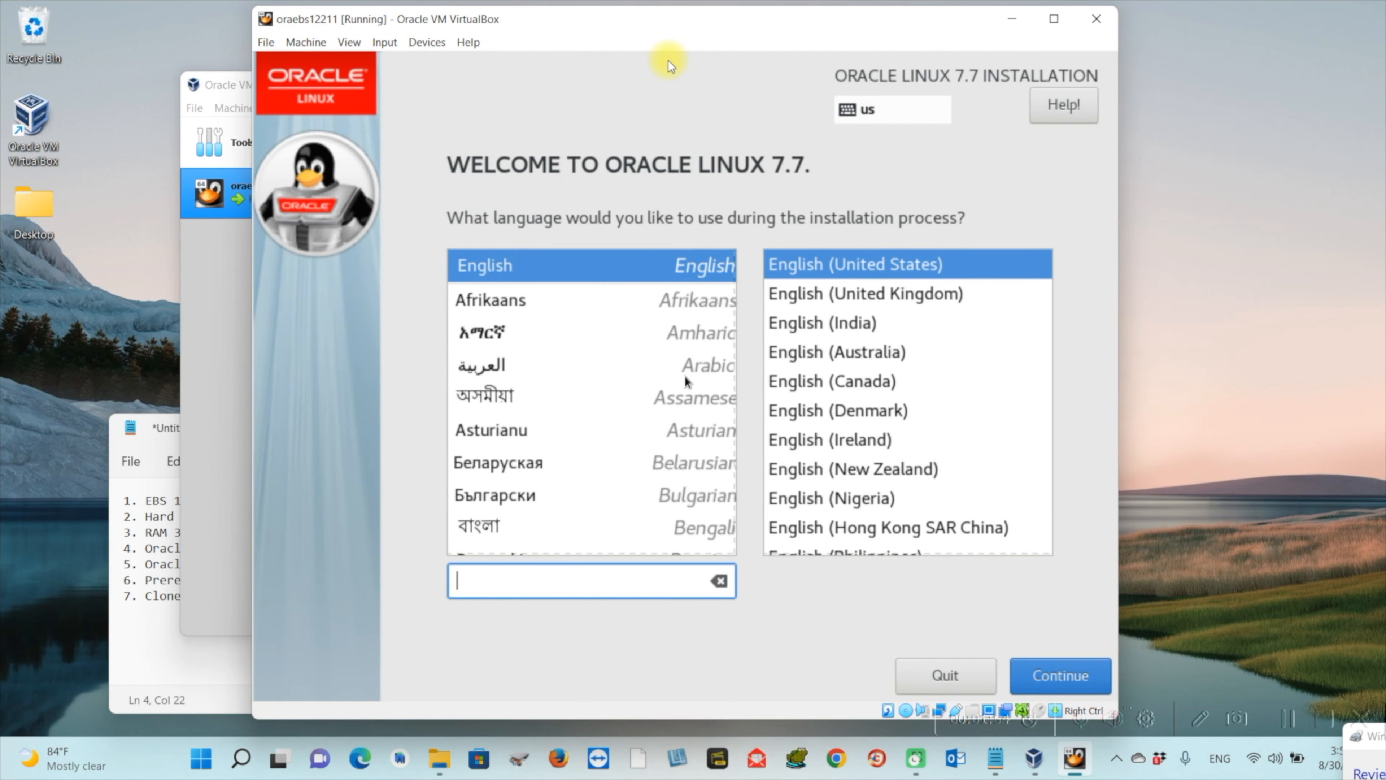
pyautogui.click(1043, 662)
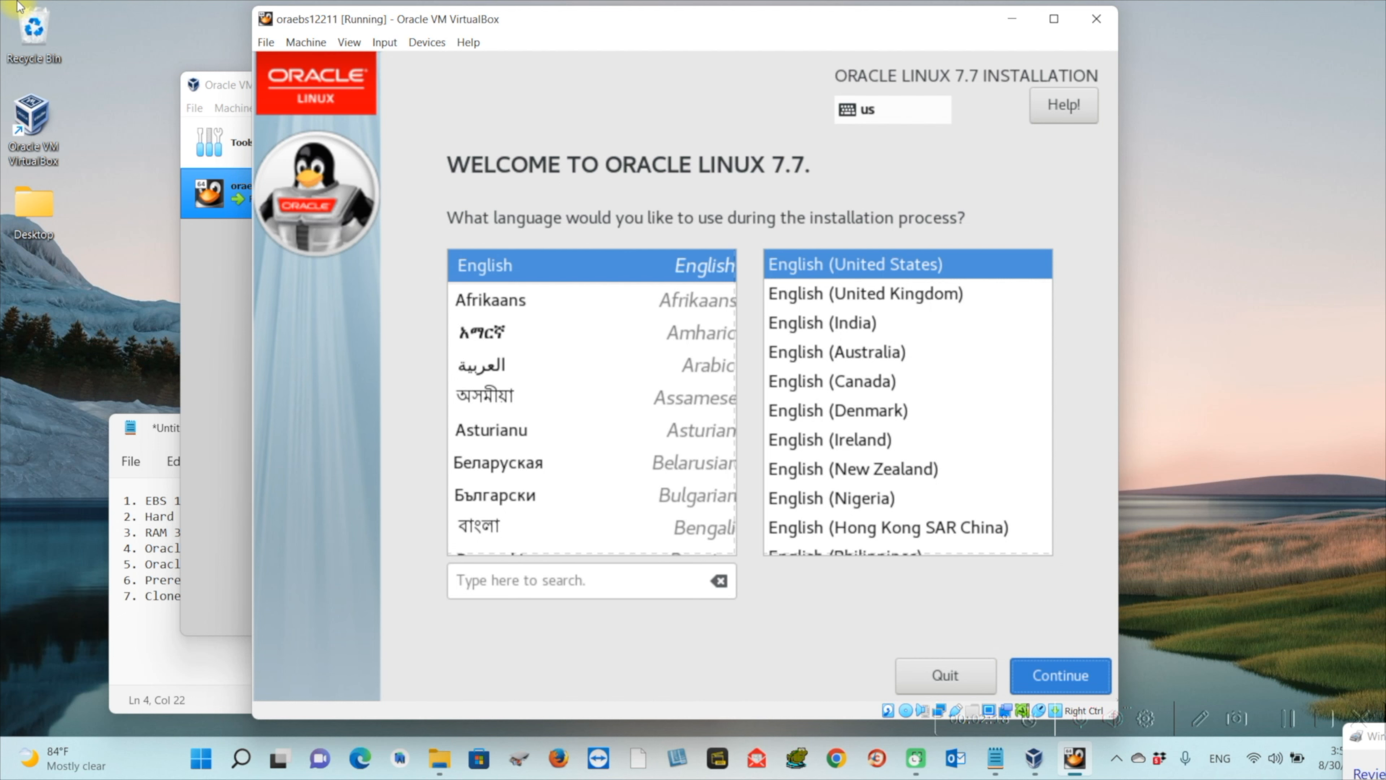
pyautogui.press('Return')
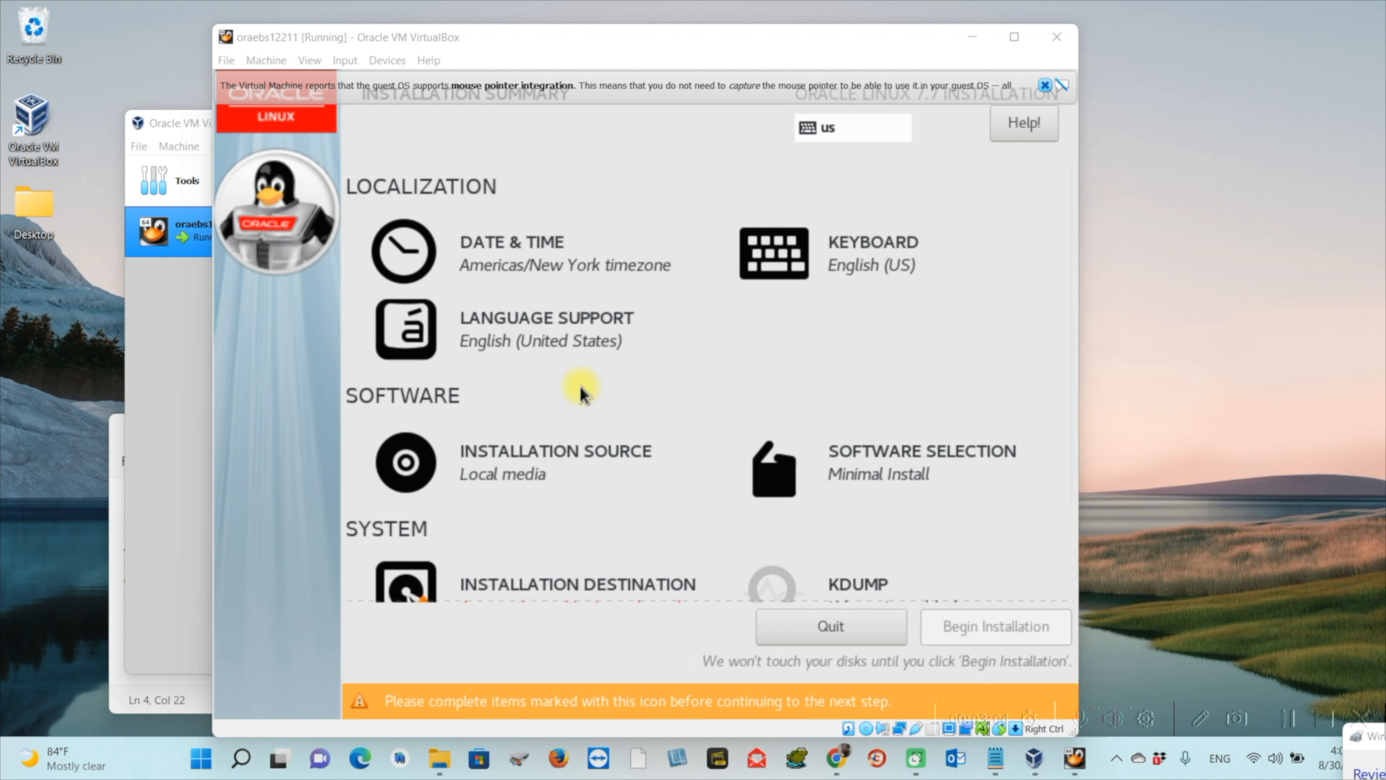
# Choose Server with GUI as the base environment in Software Selection
pyautogui.scroll(-1, 581, 393)
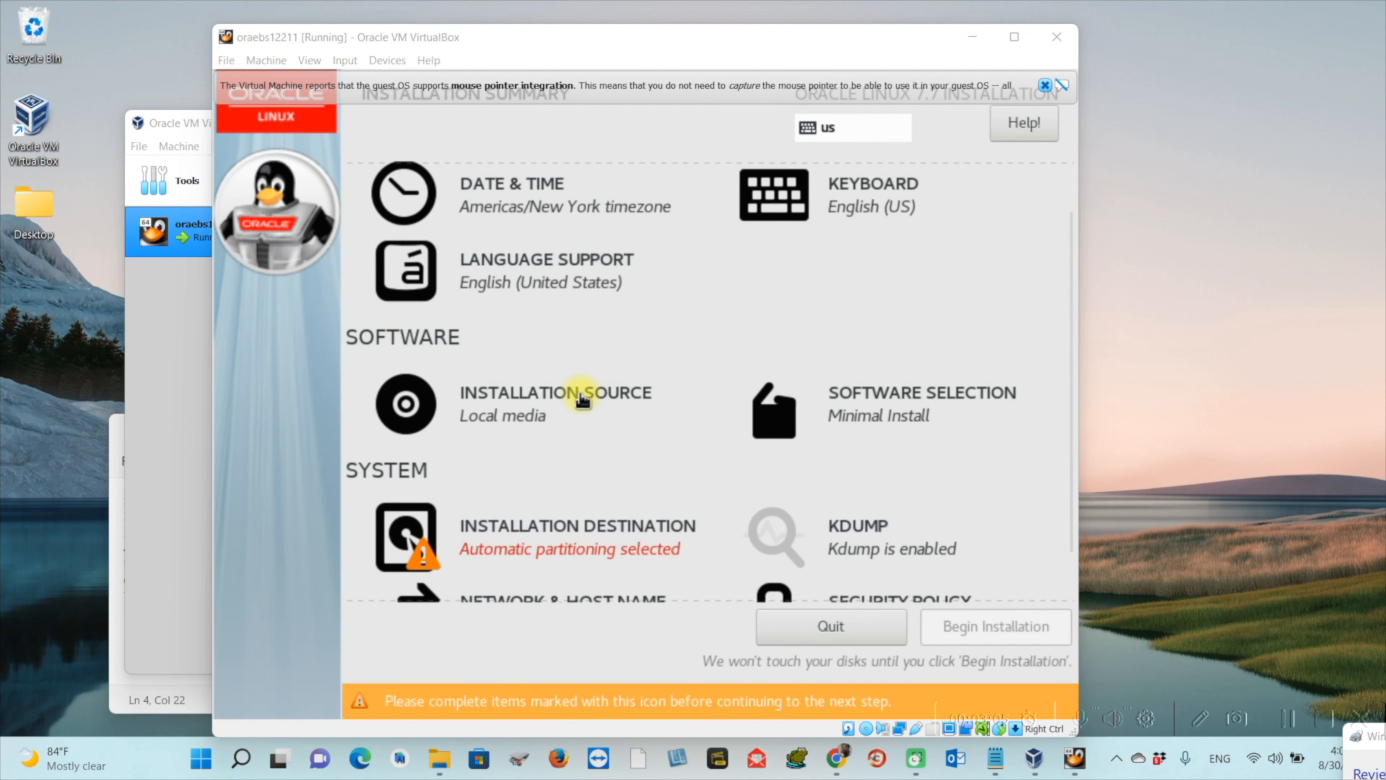
pyautogui.click(899, 416)
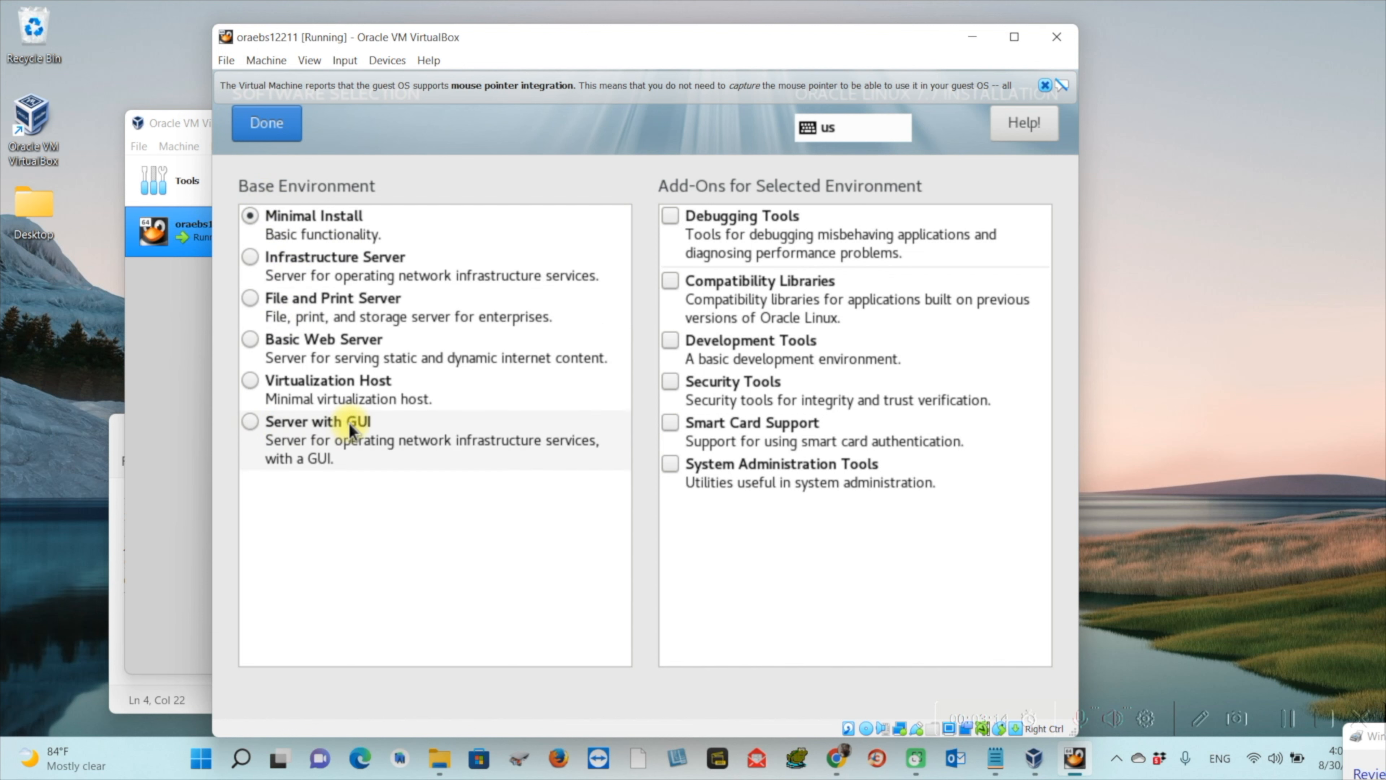
pyautogui.click(259, 423)
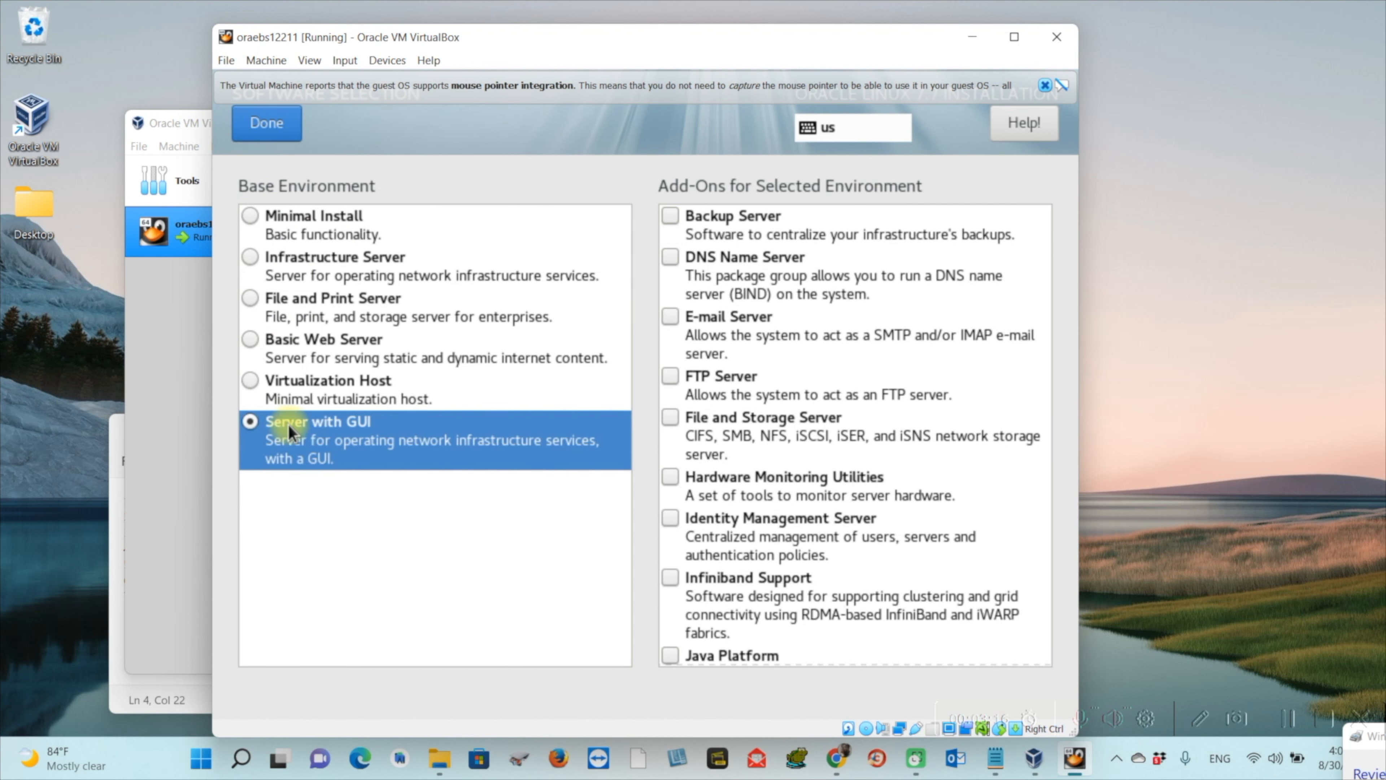
# Add the KDE, System Administration Tools and Development Tools add-ons and confirm
pyautogui.scroll(-3, 889, 334)
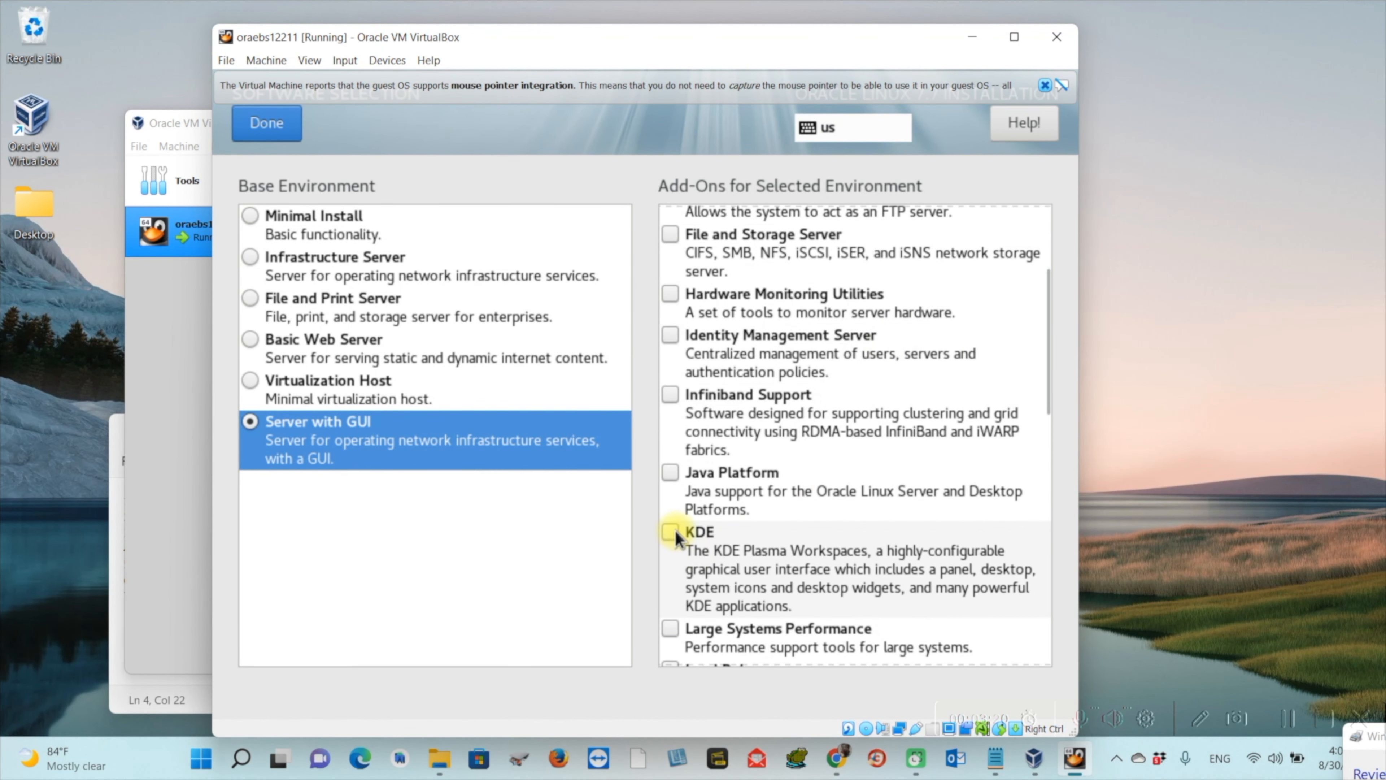
pyautogui.click(674, 534)
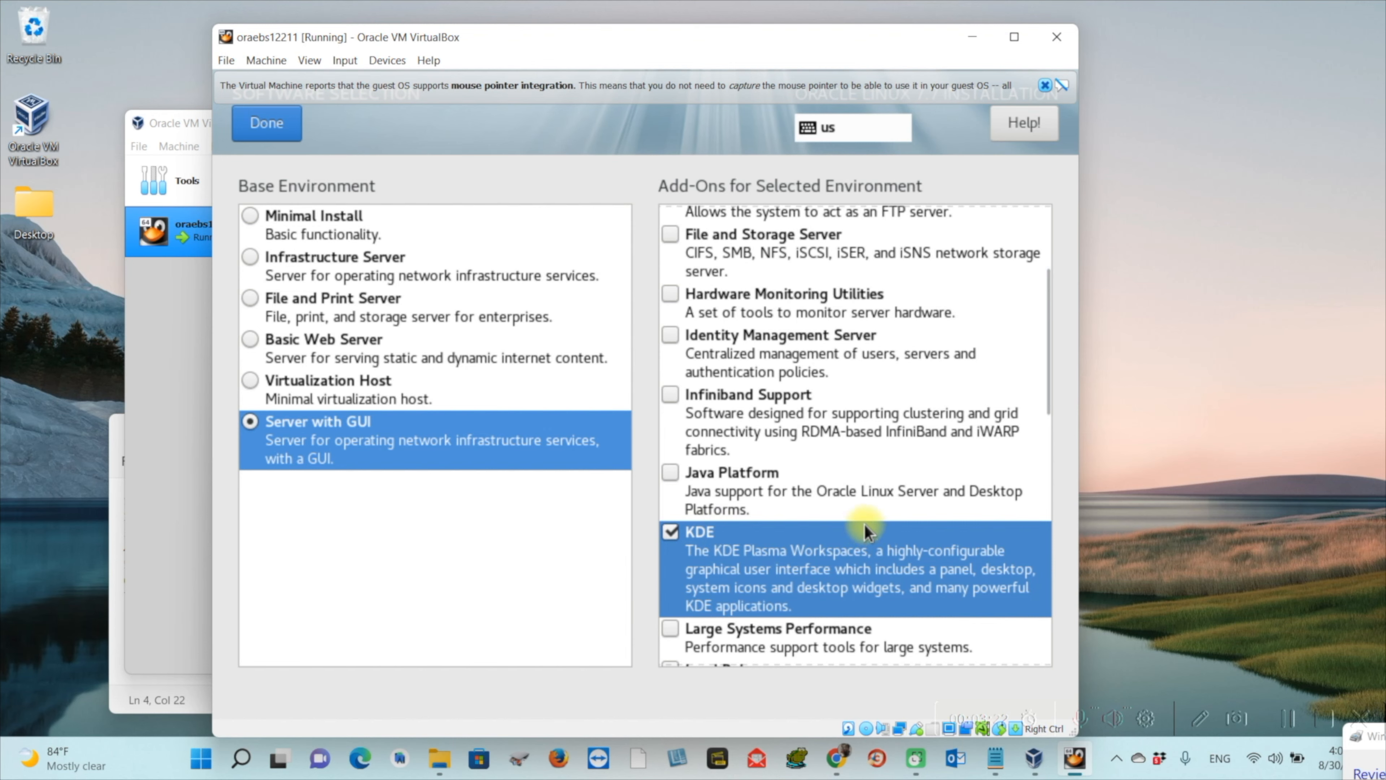
pyautogui.scroll(-6, 865, 523)
pyautogui.scroll(-6, 865, 523)
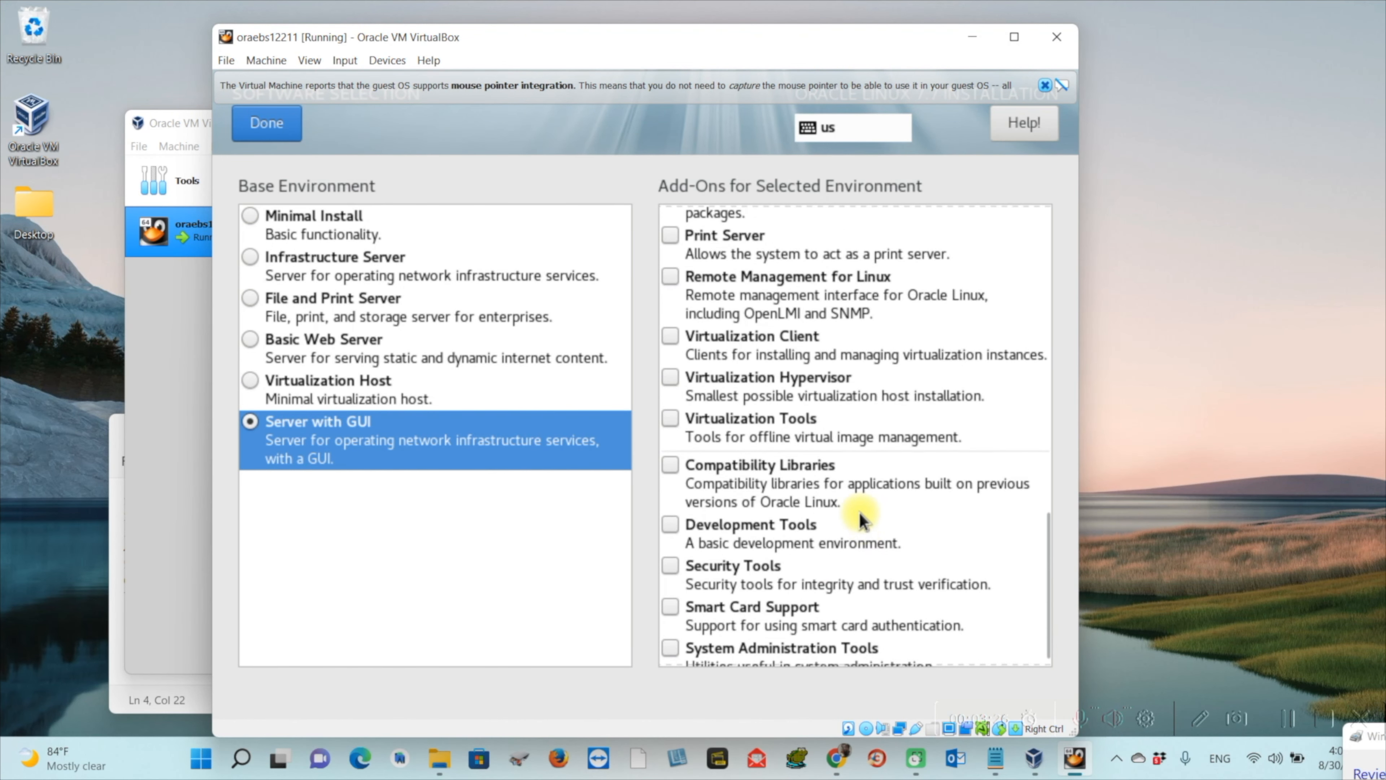
pyautogui.scroll(-1, 841, 511)
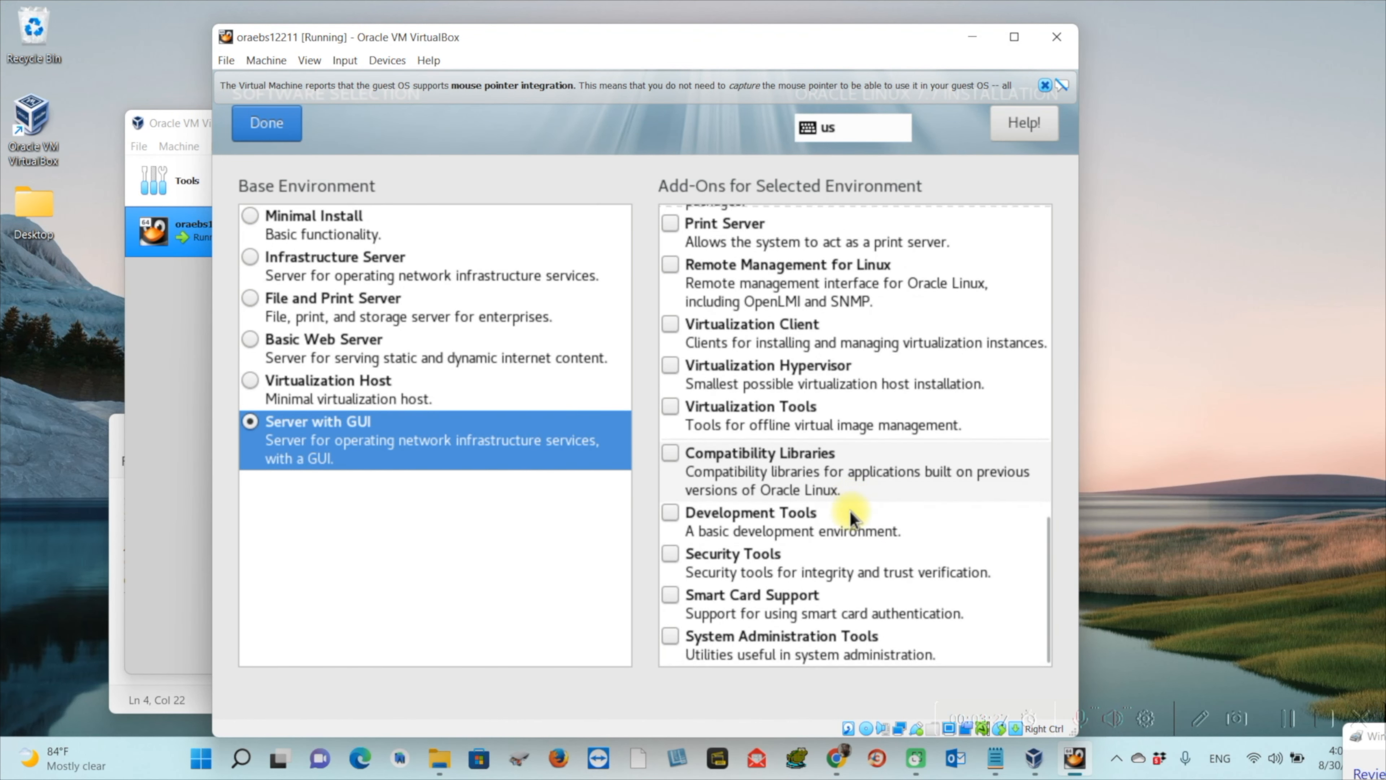
pyautogui.click(677, 642)
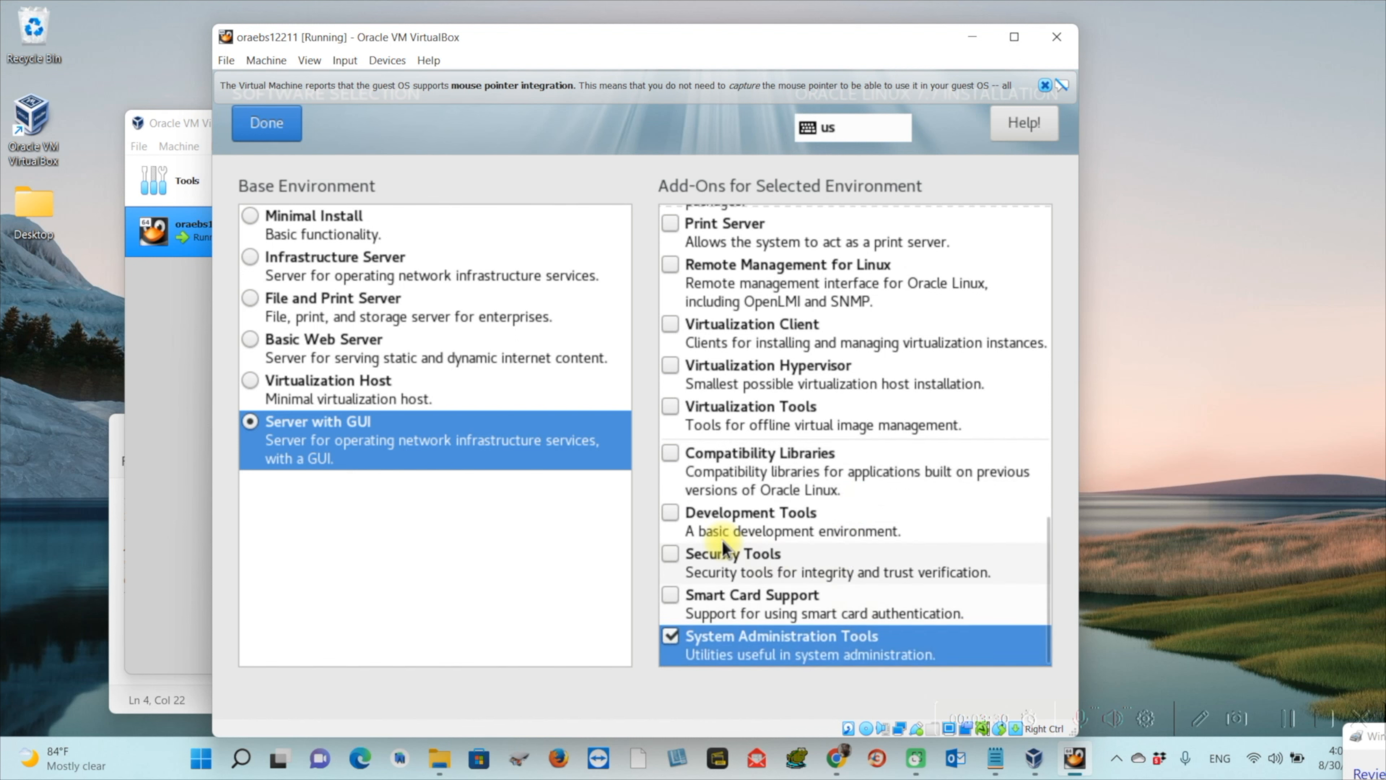
pyautogui.click(673, 515)
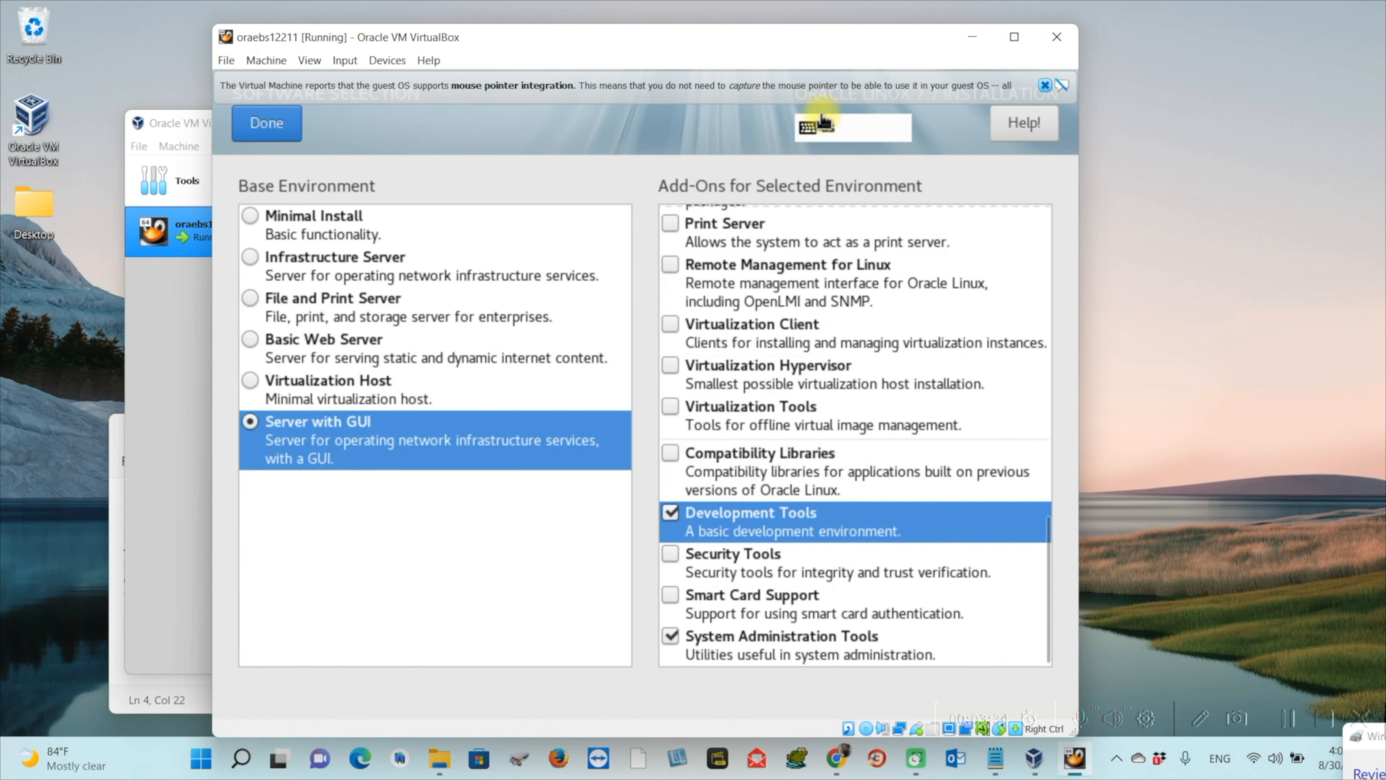
pyautogui.moveTo(833, 47); pyautogui.dragTo(728, 38)
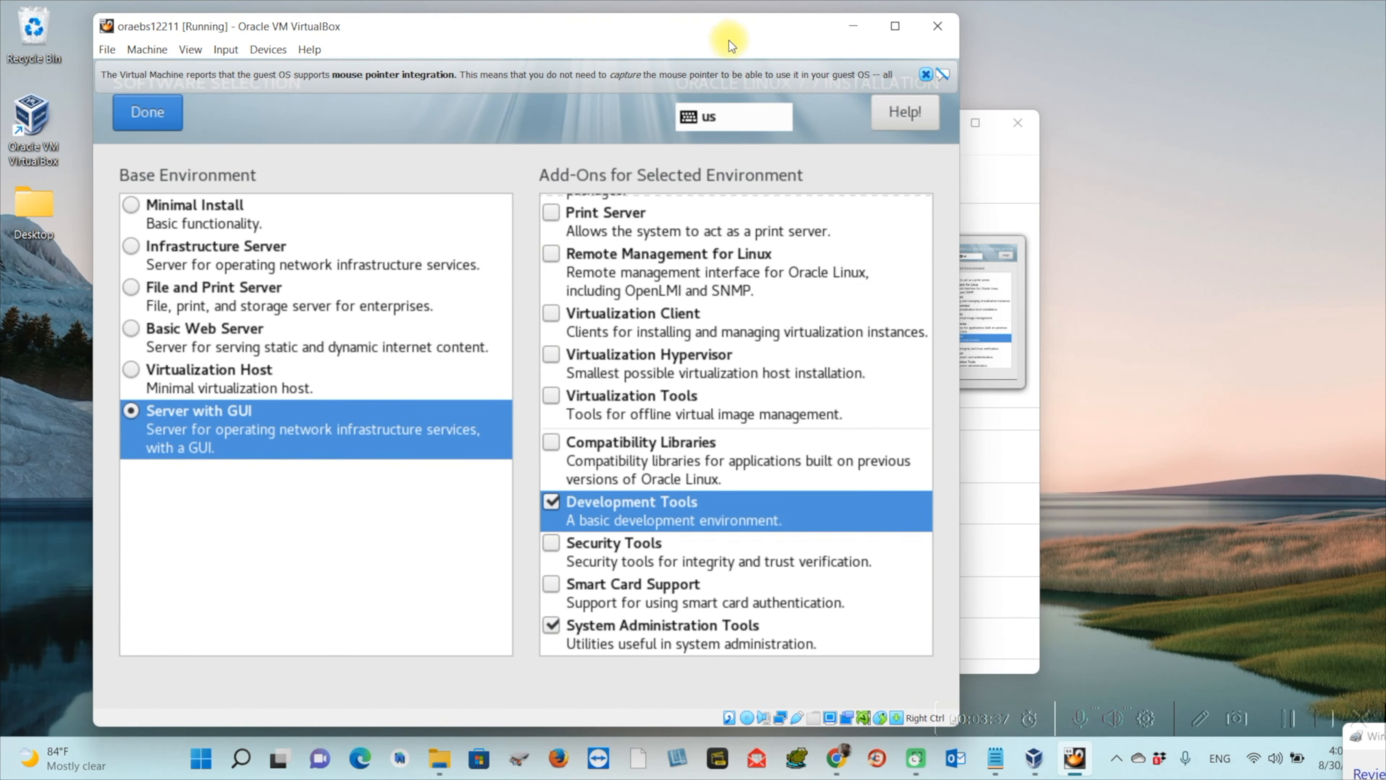
pyautogui.click(166, 113)
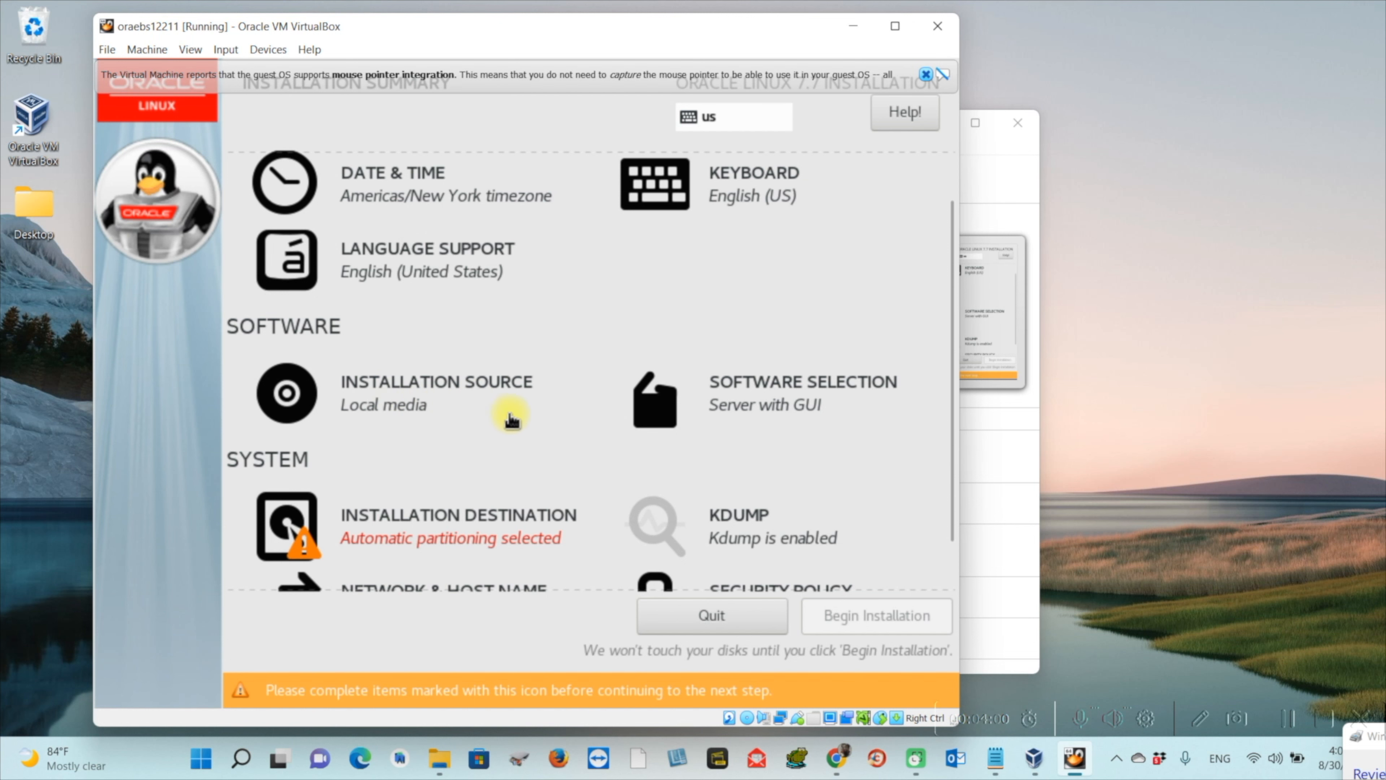
pyautogui.scroll(-1, 512, 415)
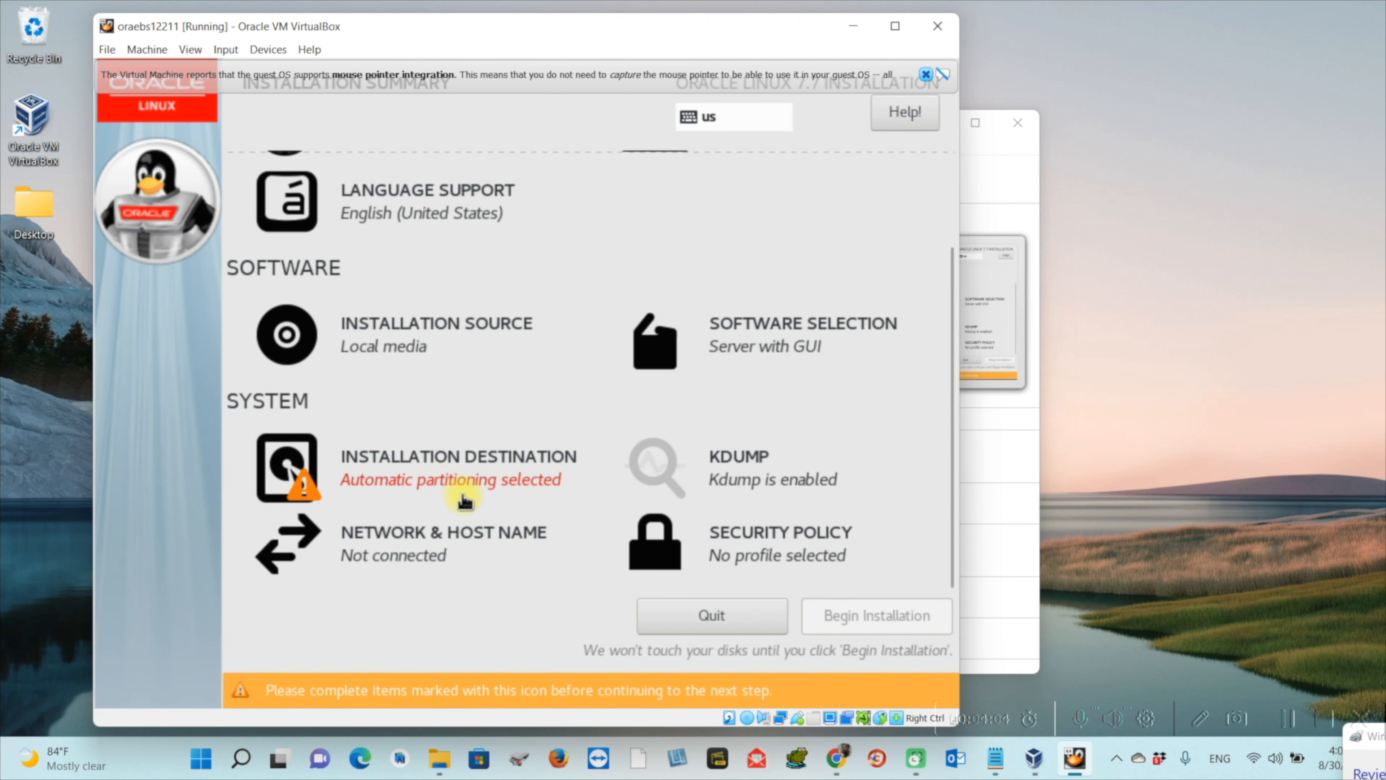
# Select 'I will configure partitioning' for the 280 GiB installation destination disk
pyautogui.click(449, 472)
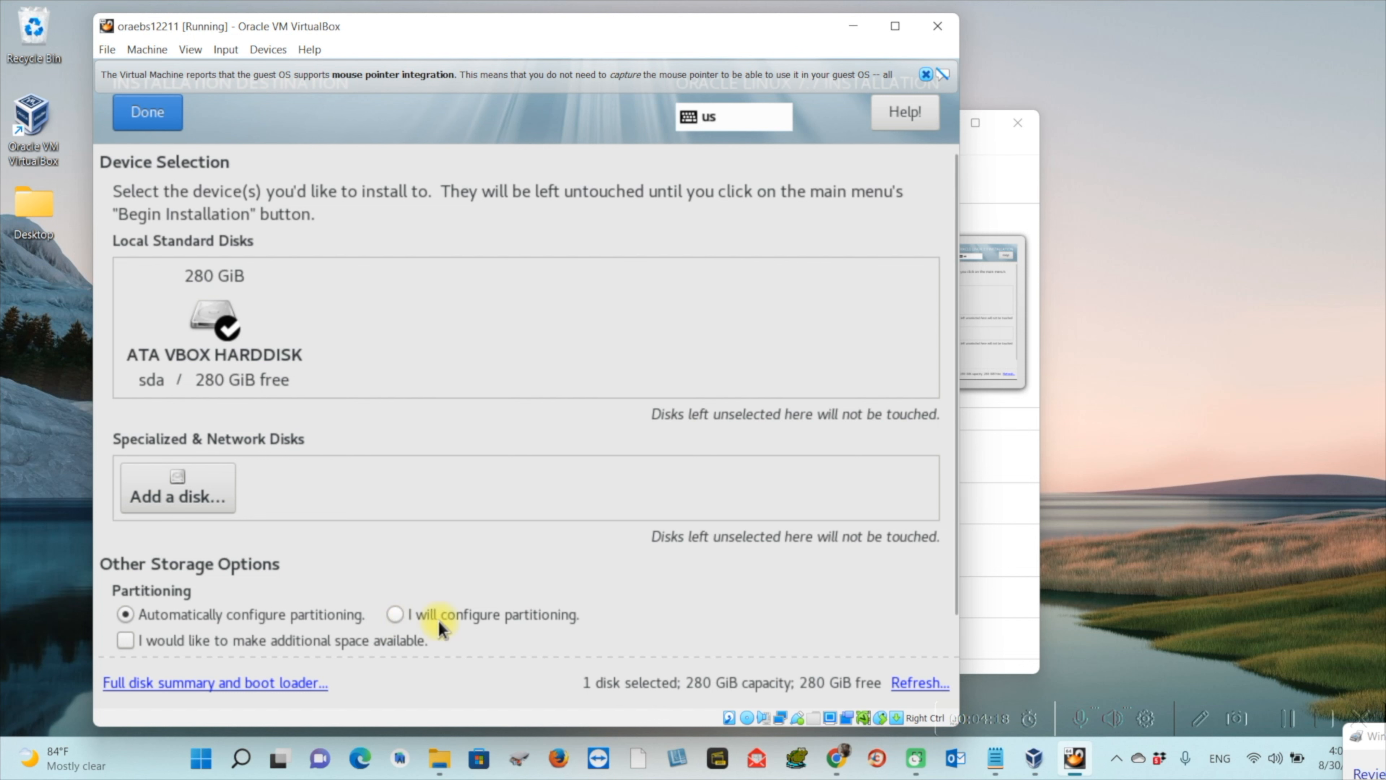
pyautogui.click(395, 617)
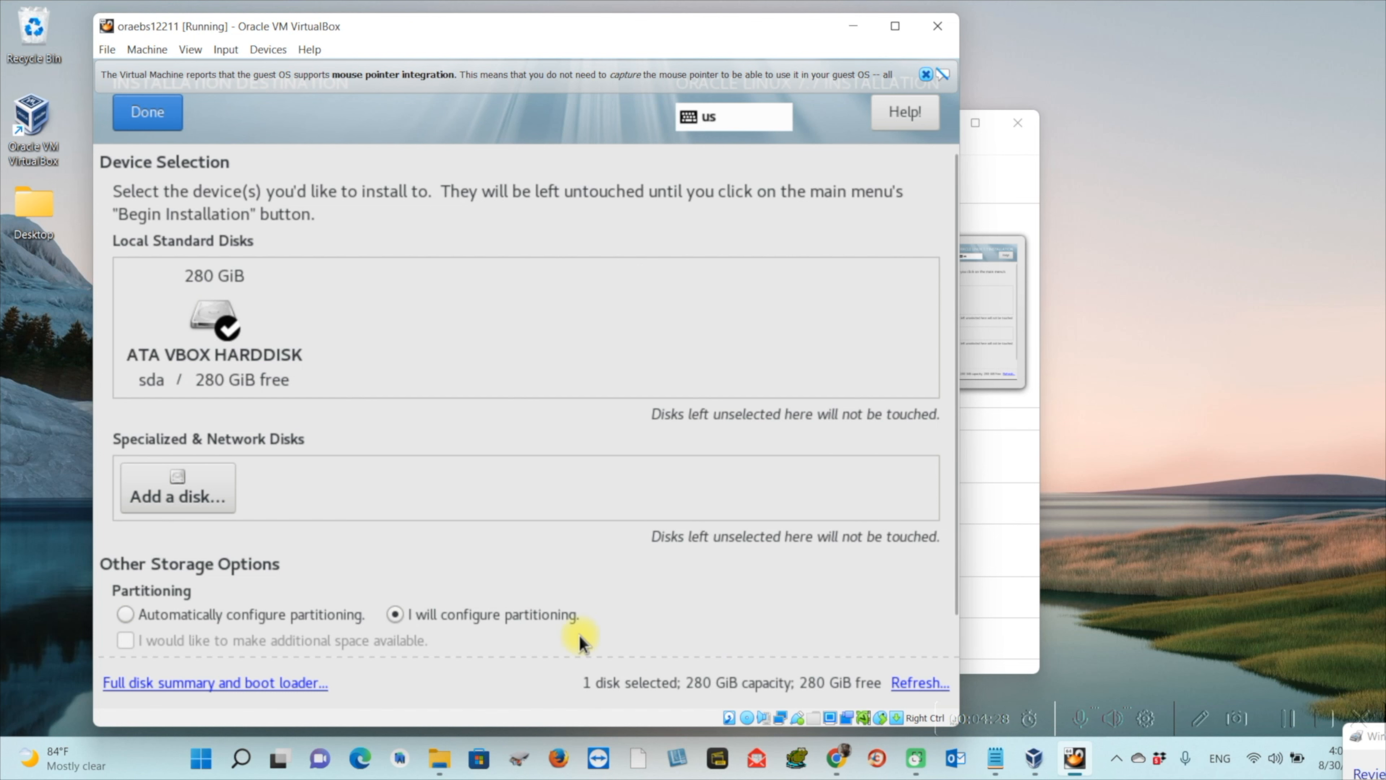
pyautogui.click(160, 124)
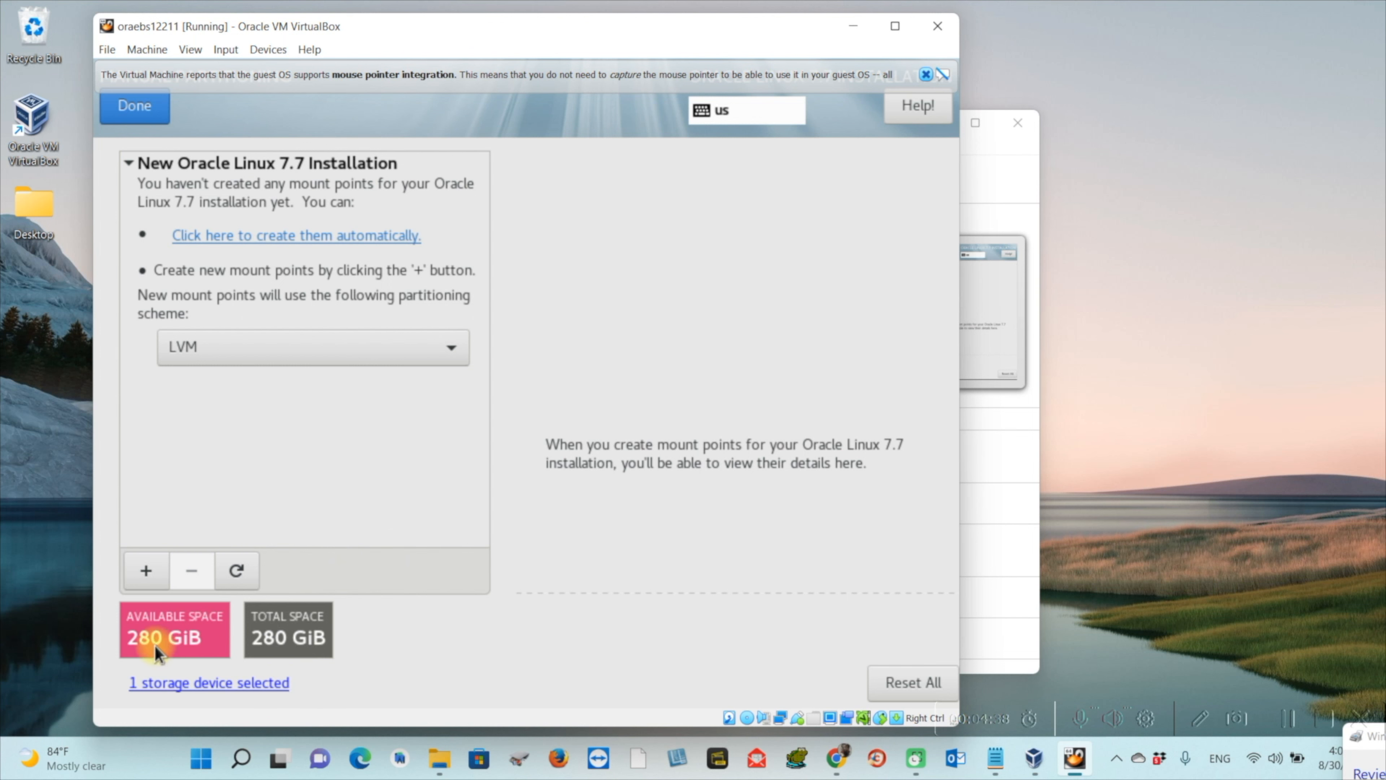
# Keep LVM as the scheme and add a 20GB /boot mount point
pyautogui.click(412, 360)
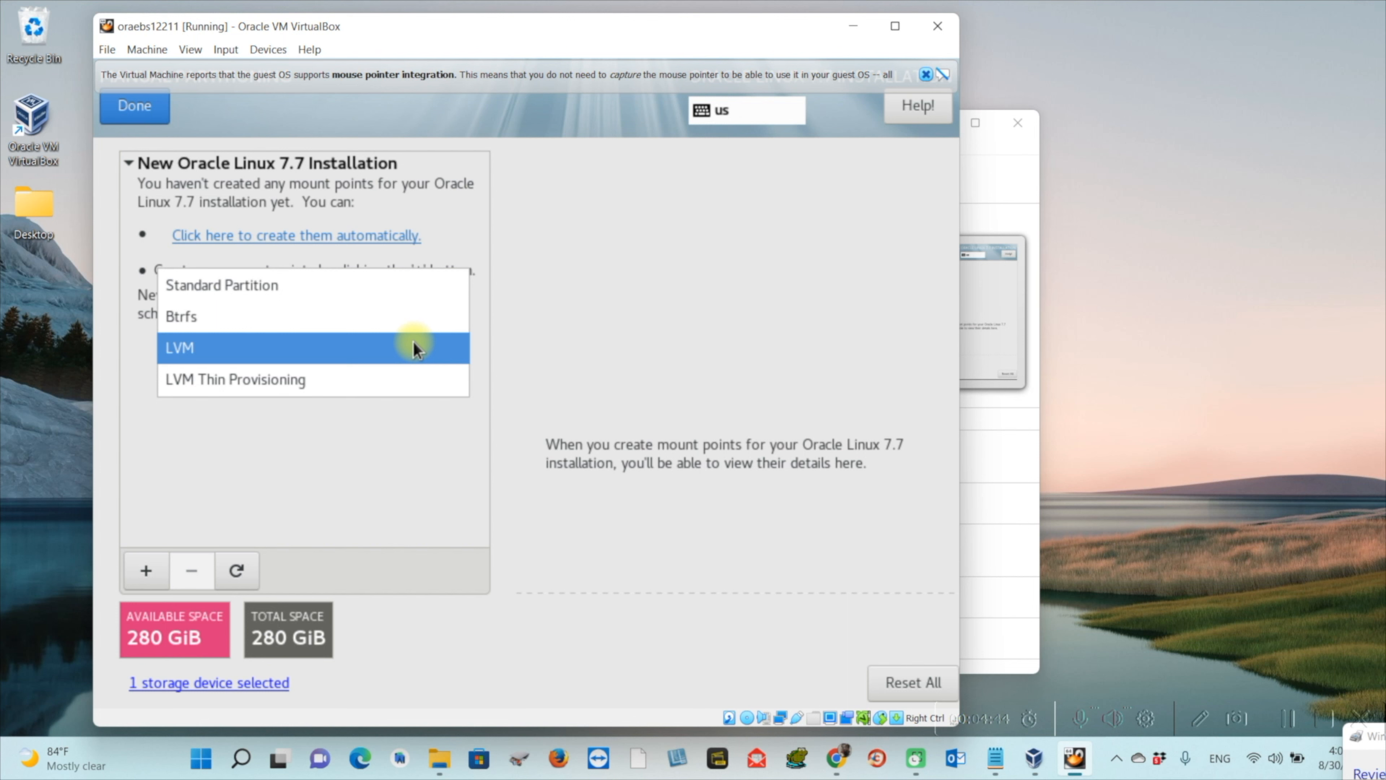
pyautogui.click(413, 344)
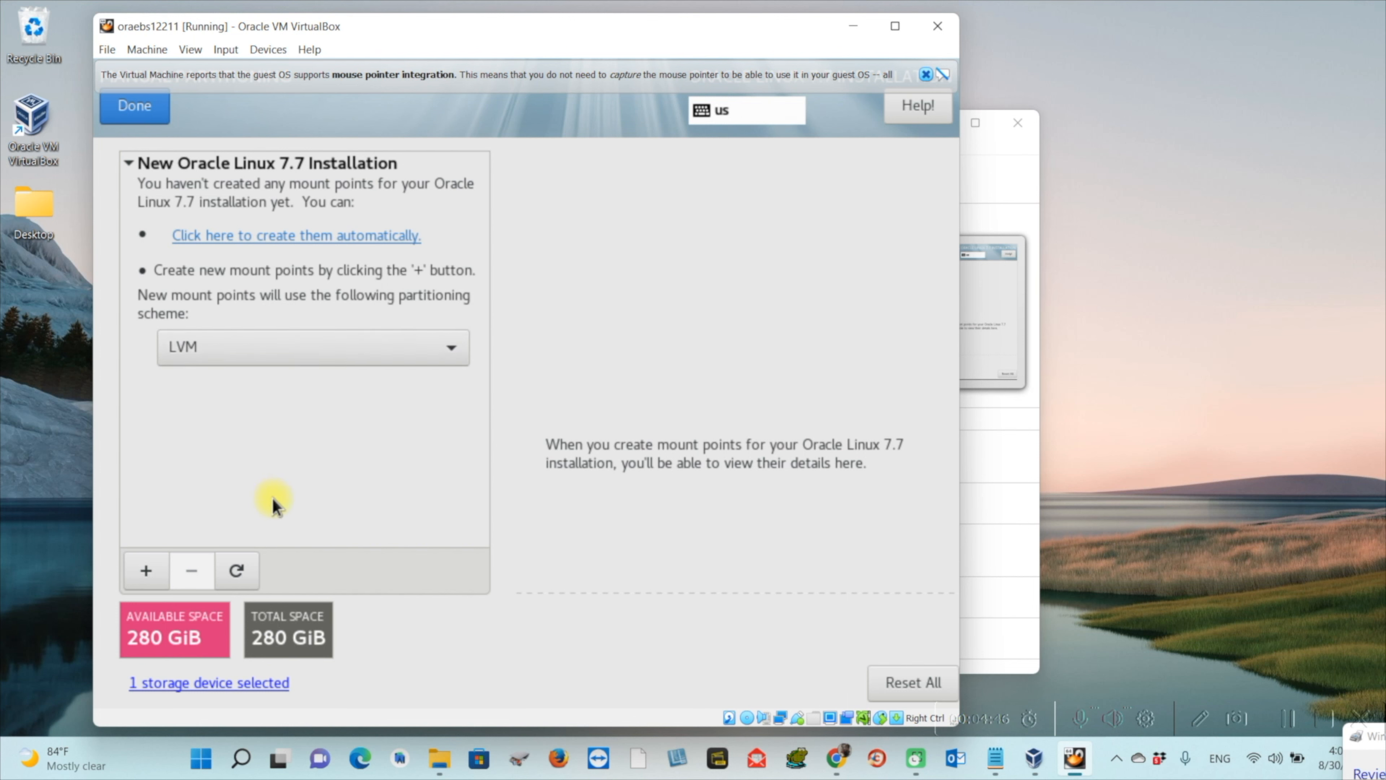
pyautogui.click(146, 572)
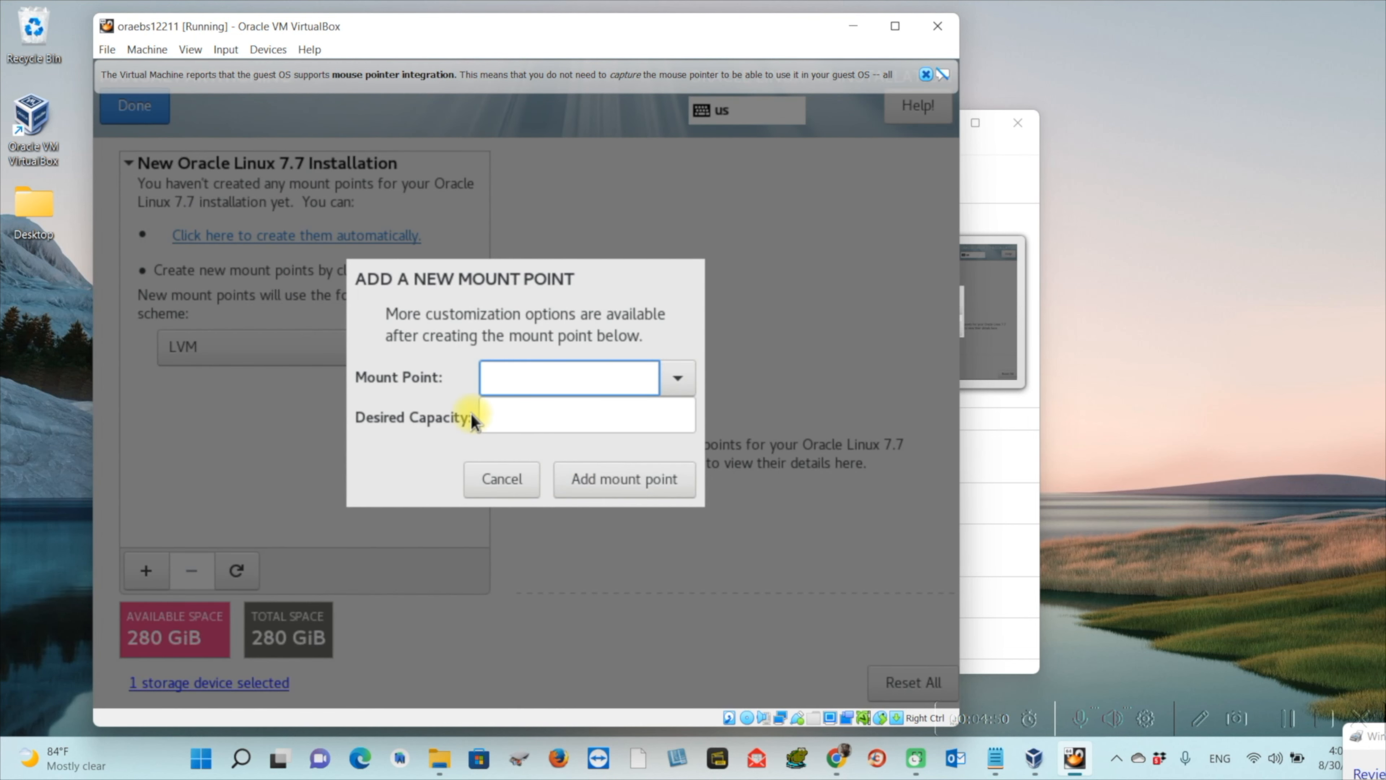
pyautogui.click(677, 377)
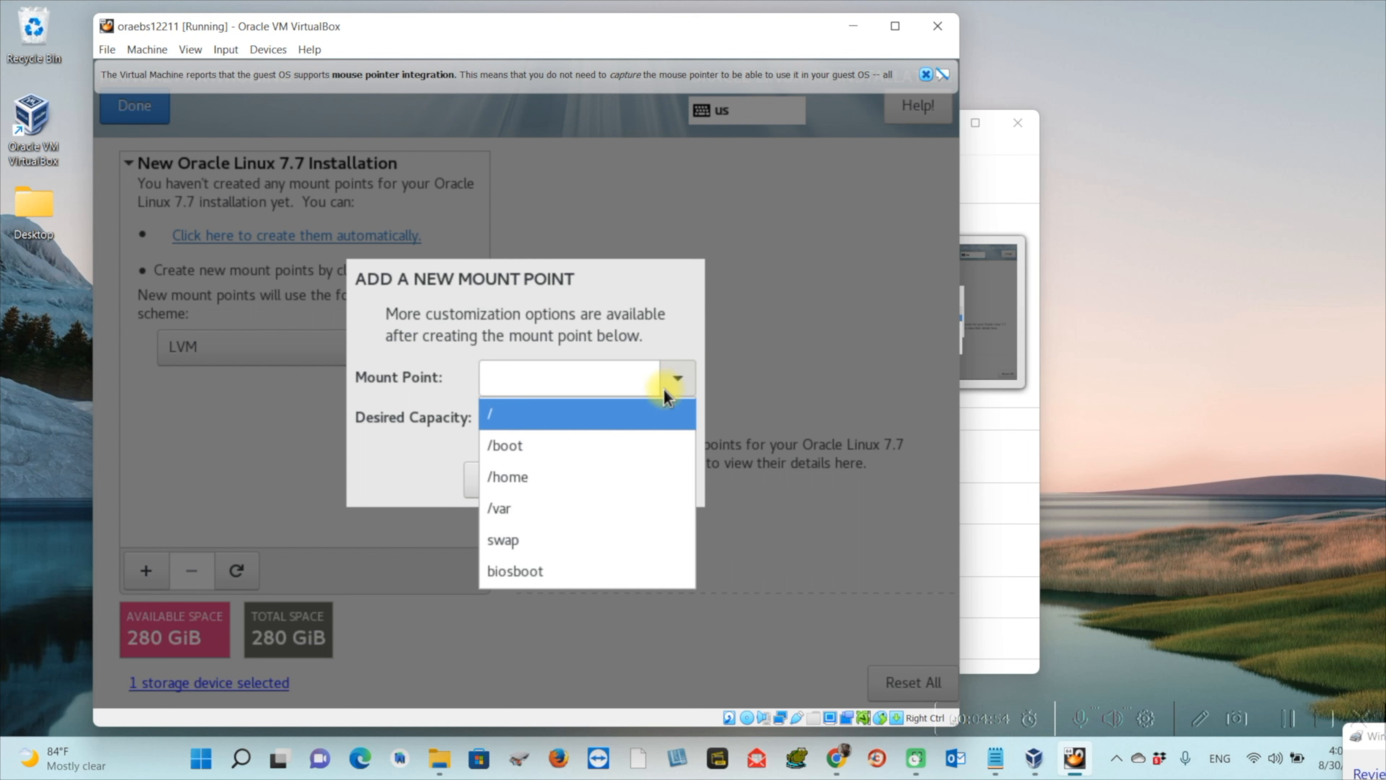
pyautogui.click(615, 439)
pyautogui.click(552, 417)
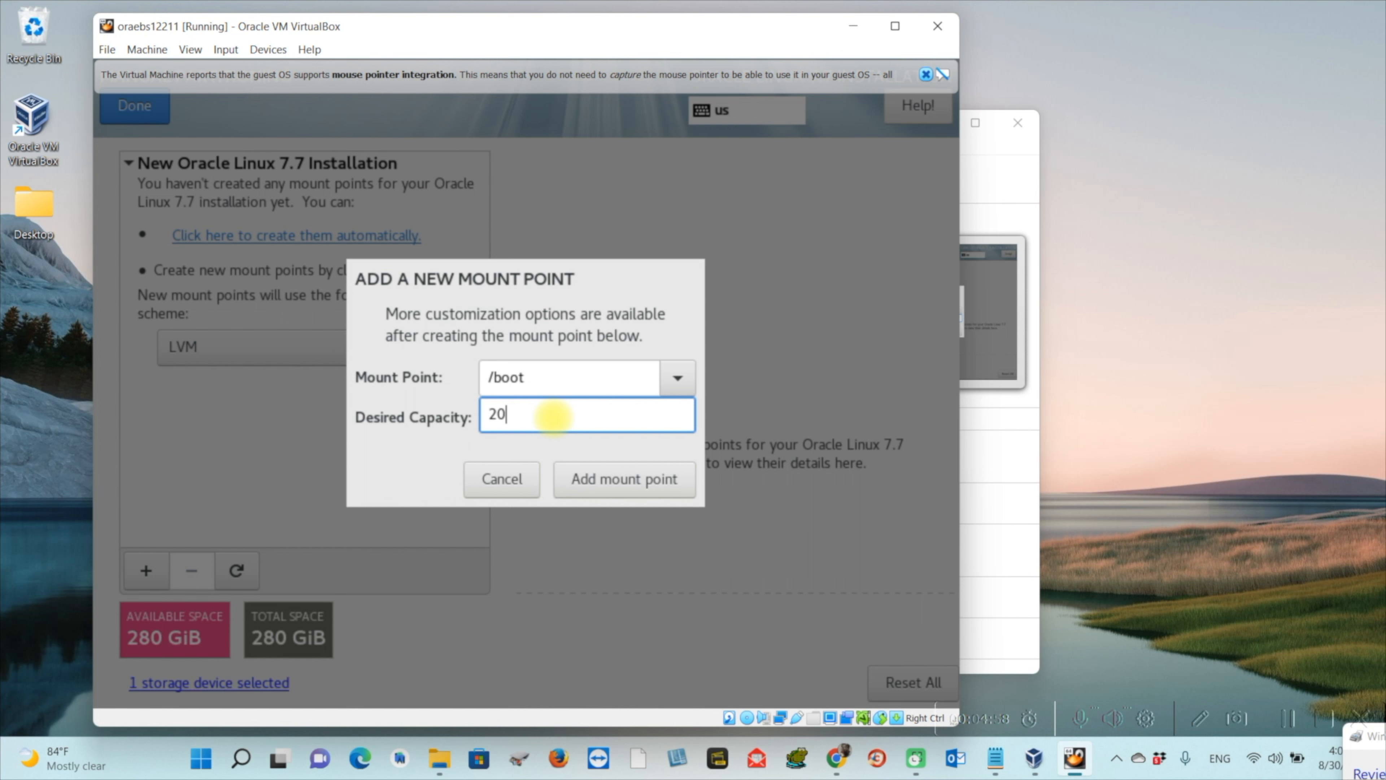
pyautogui.write('20GB')
pyautogui.click(656, 478)
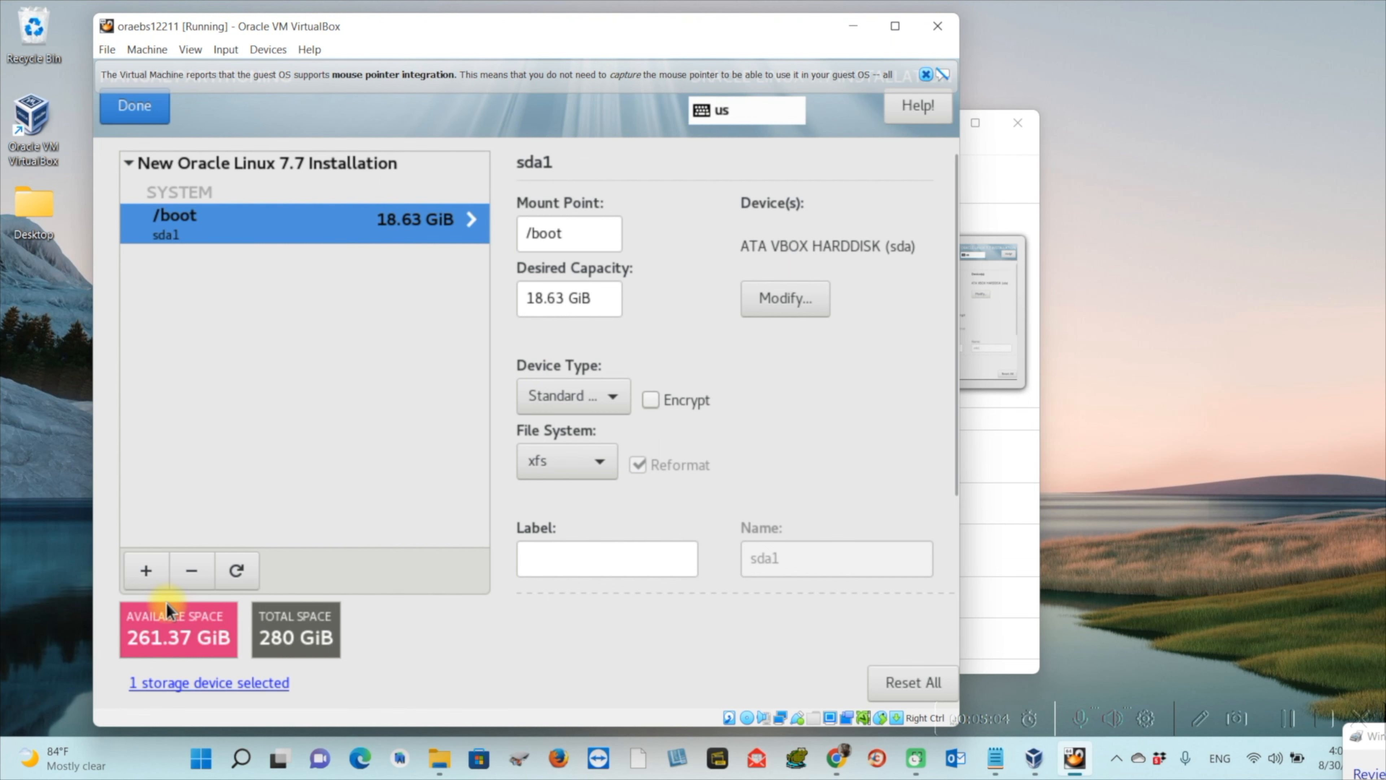
# Add a 20G swap mount point
pyautogui.click(143, 571)
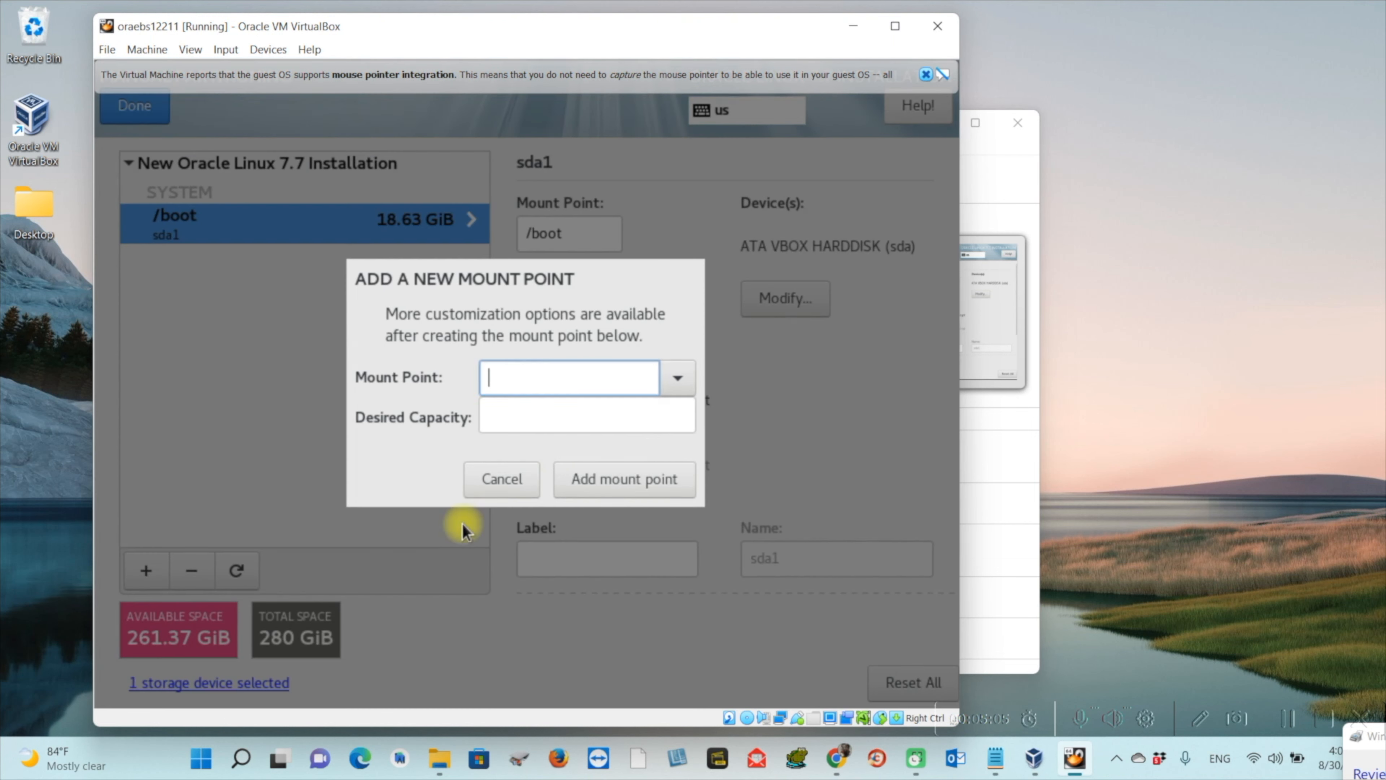
pyautogui.click(677, 378)
pyautogui.click(598, 503)
pyautogui.click(553, 432)
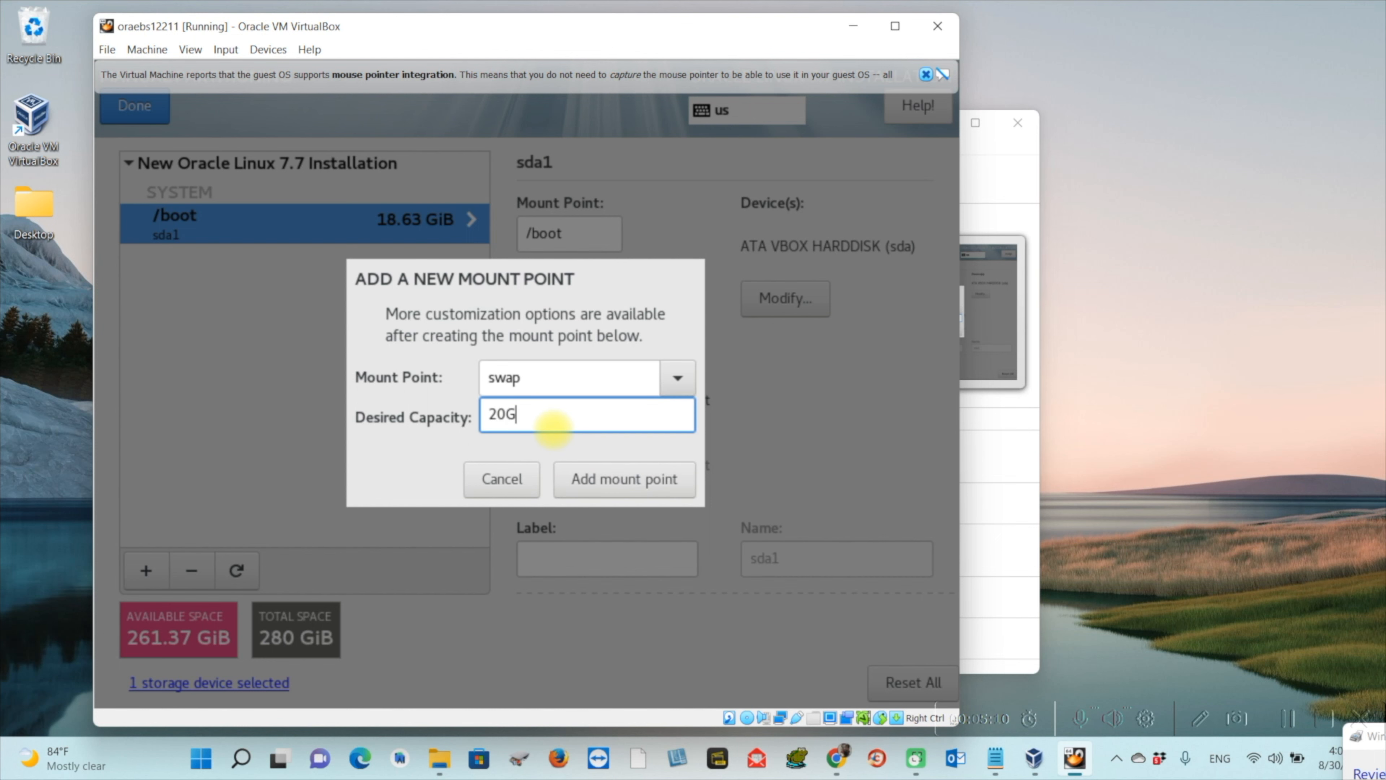
pyautogui.click(618, 471)
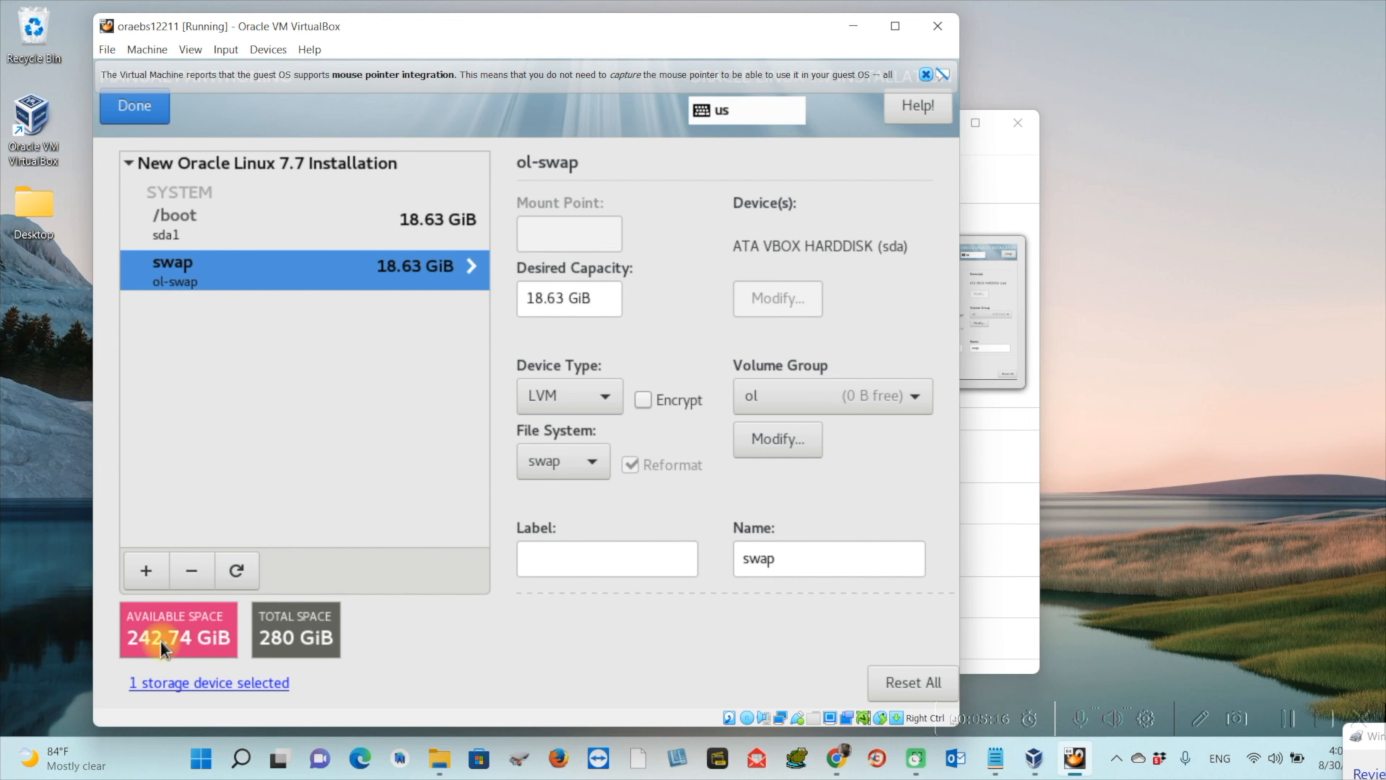
# Add a / mount point, replacing the undersized 242 MiB entry with a 240 size
pyautogui.click(147, 571)
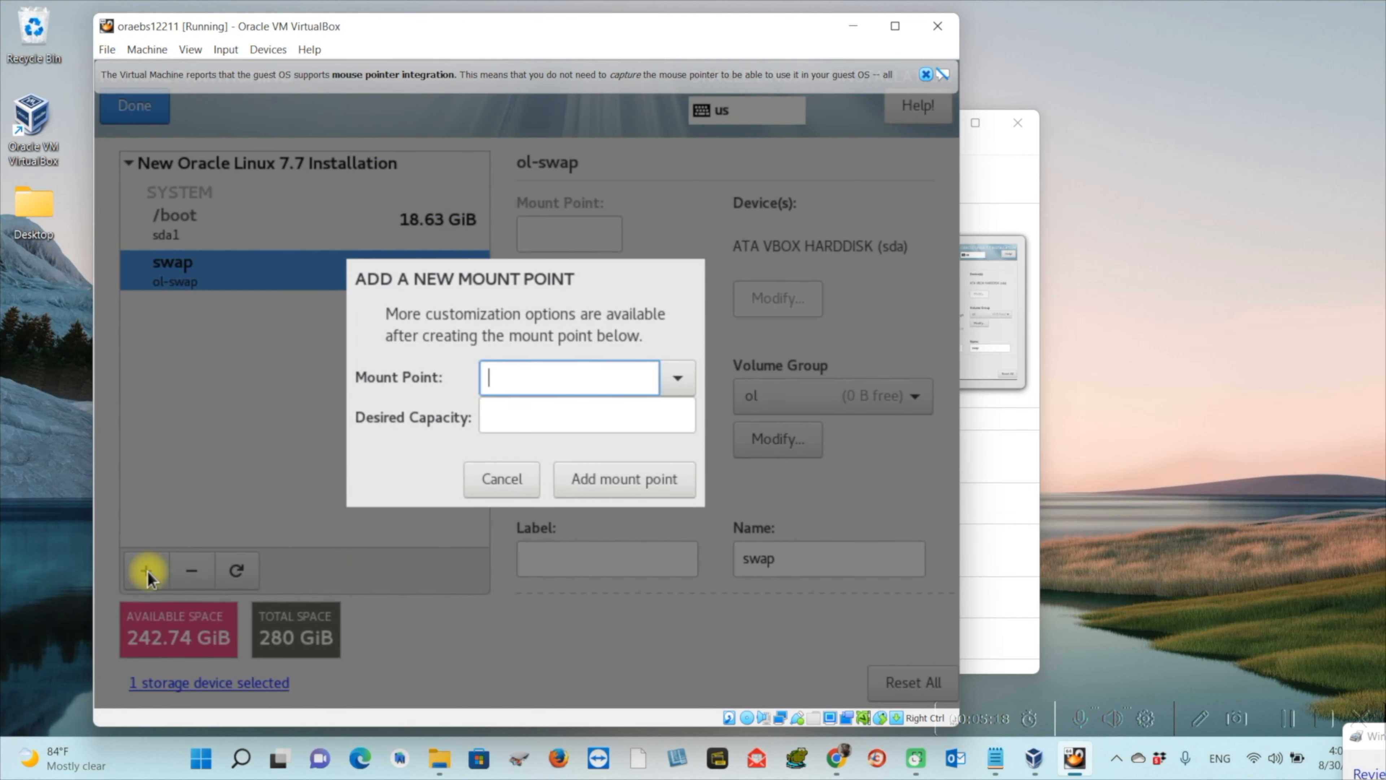
pyautogui.click(677, 380)
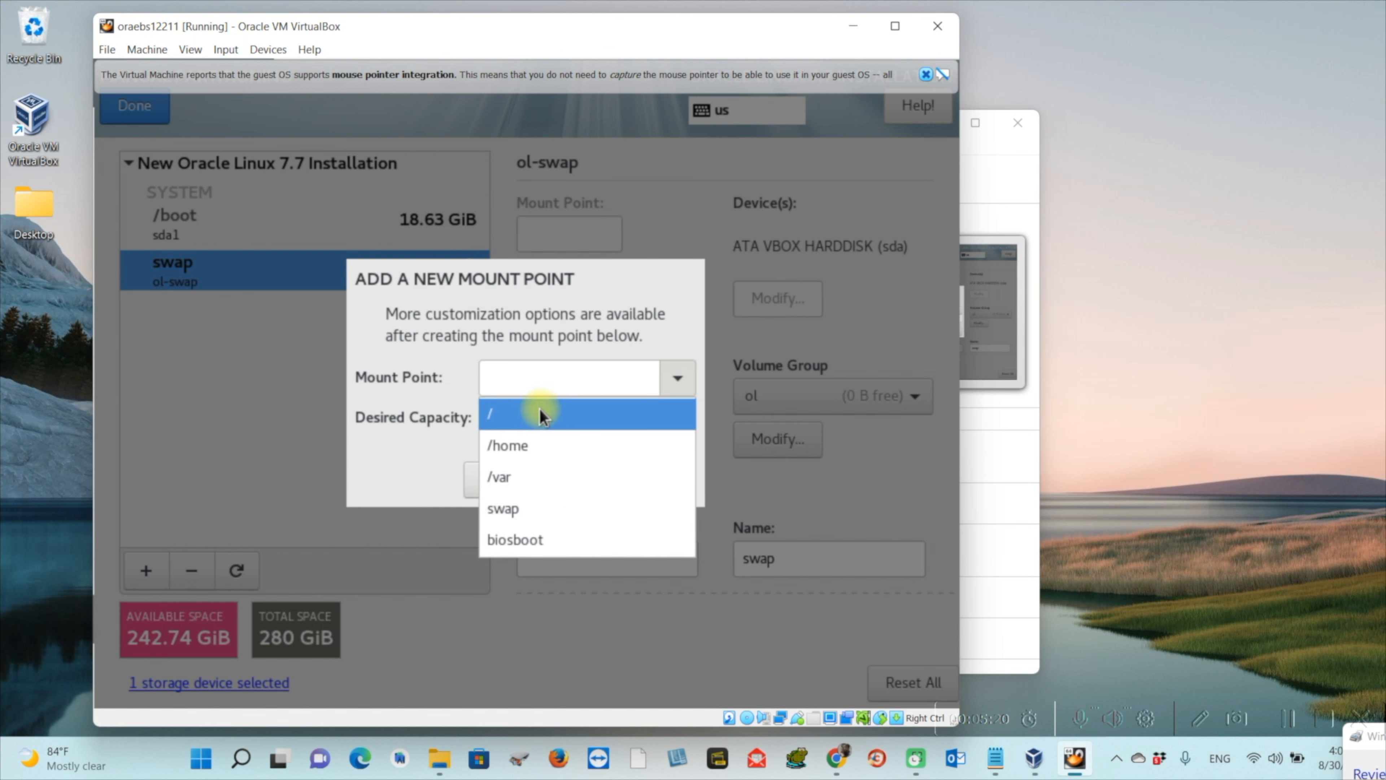
pyautogui.click(515, 420)
pyautogui.click(585, 419)
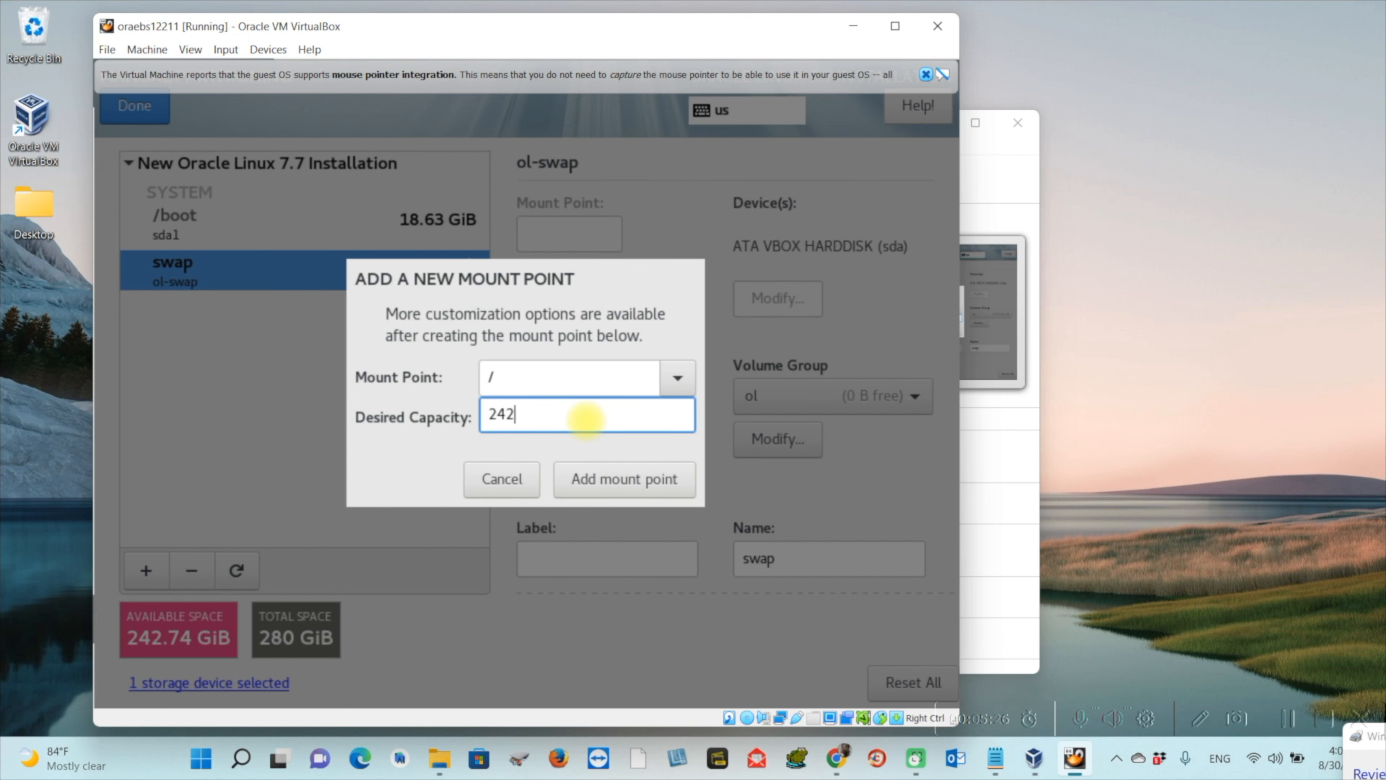
pyautogui.click(655, 473)
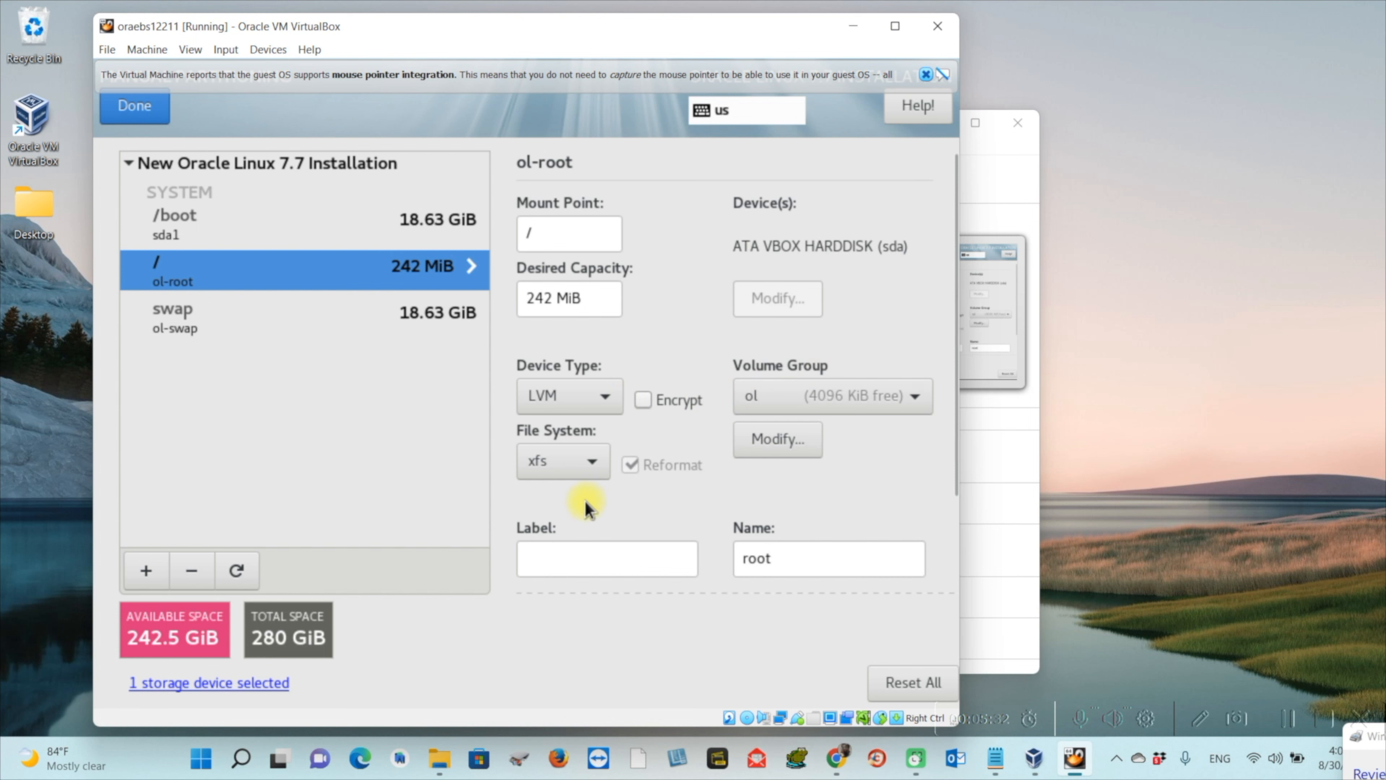
pyautogui.click(191, 570)
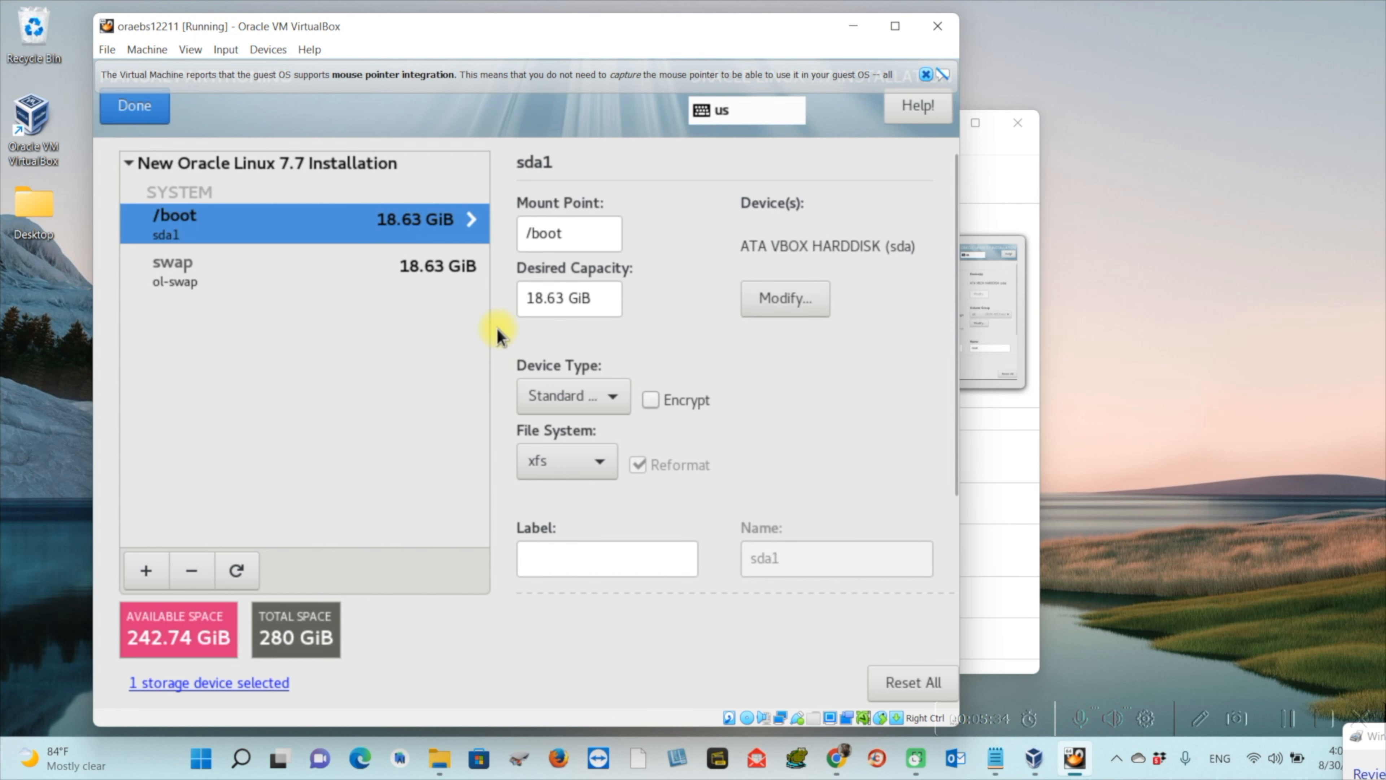
pyautogui.click(146, 570)
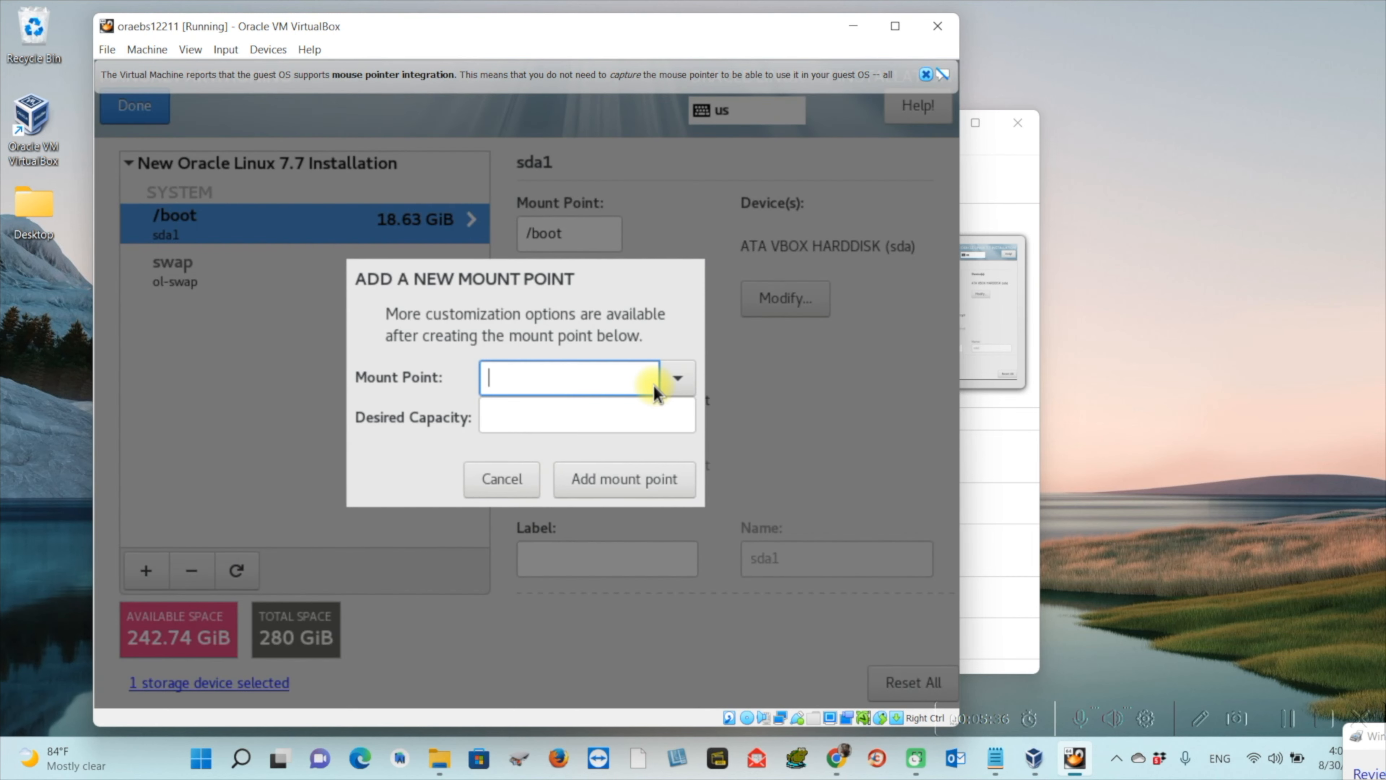
pyautogui.click(677, 377)
pyautogui.click(633, 419)
pyautogui.click(534, 420)
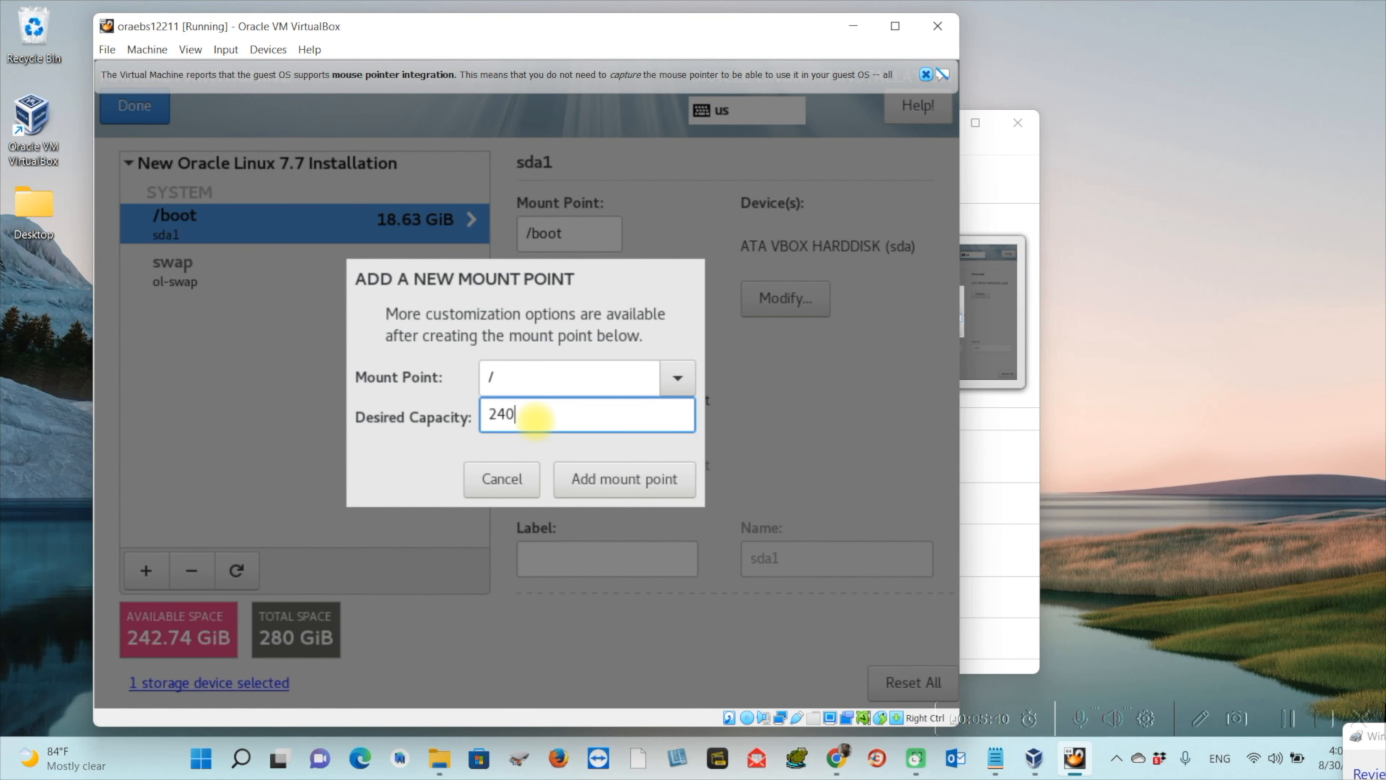
pyautogui.click(633, 479)
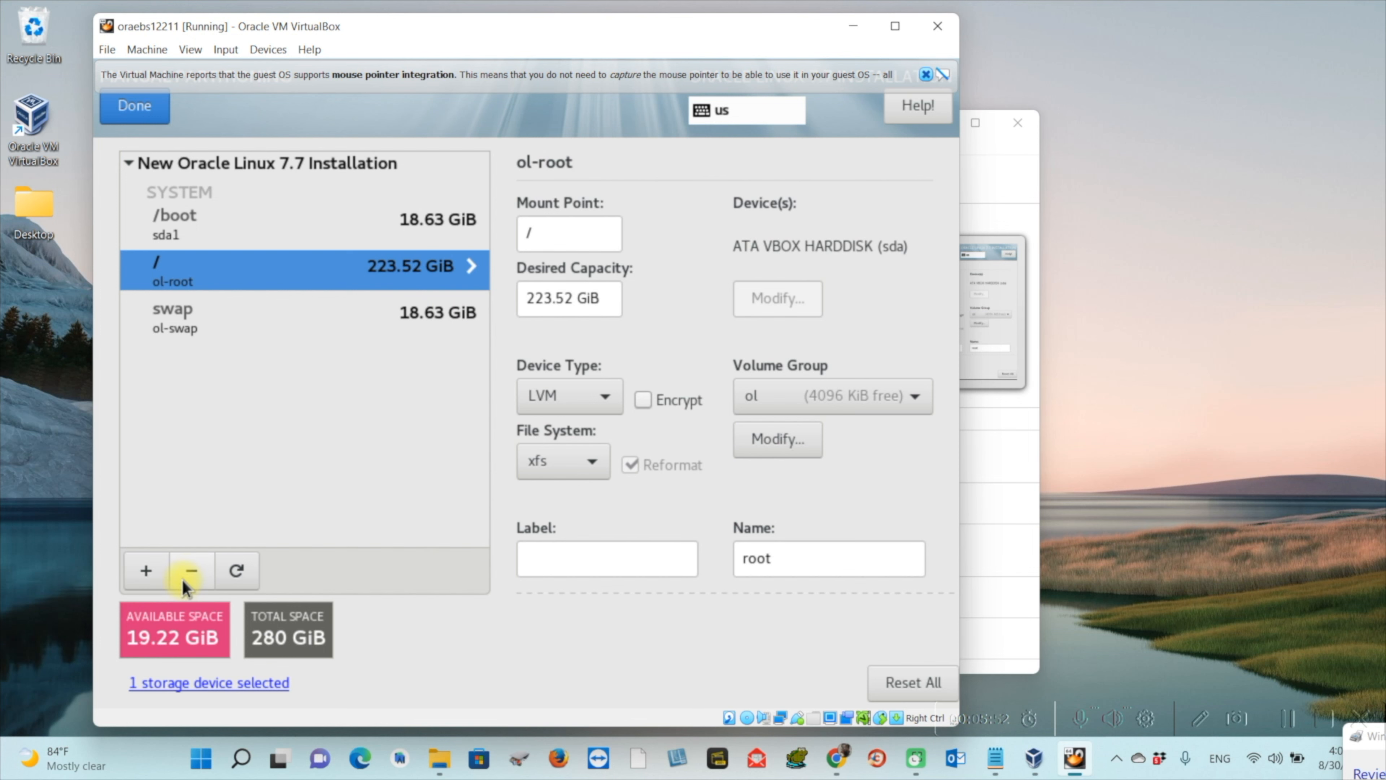
# Remove that root partition and recreate / with a 250GB desired capacity
pyautogui.click(191, 571)
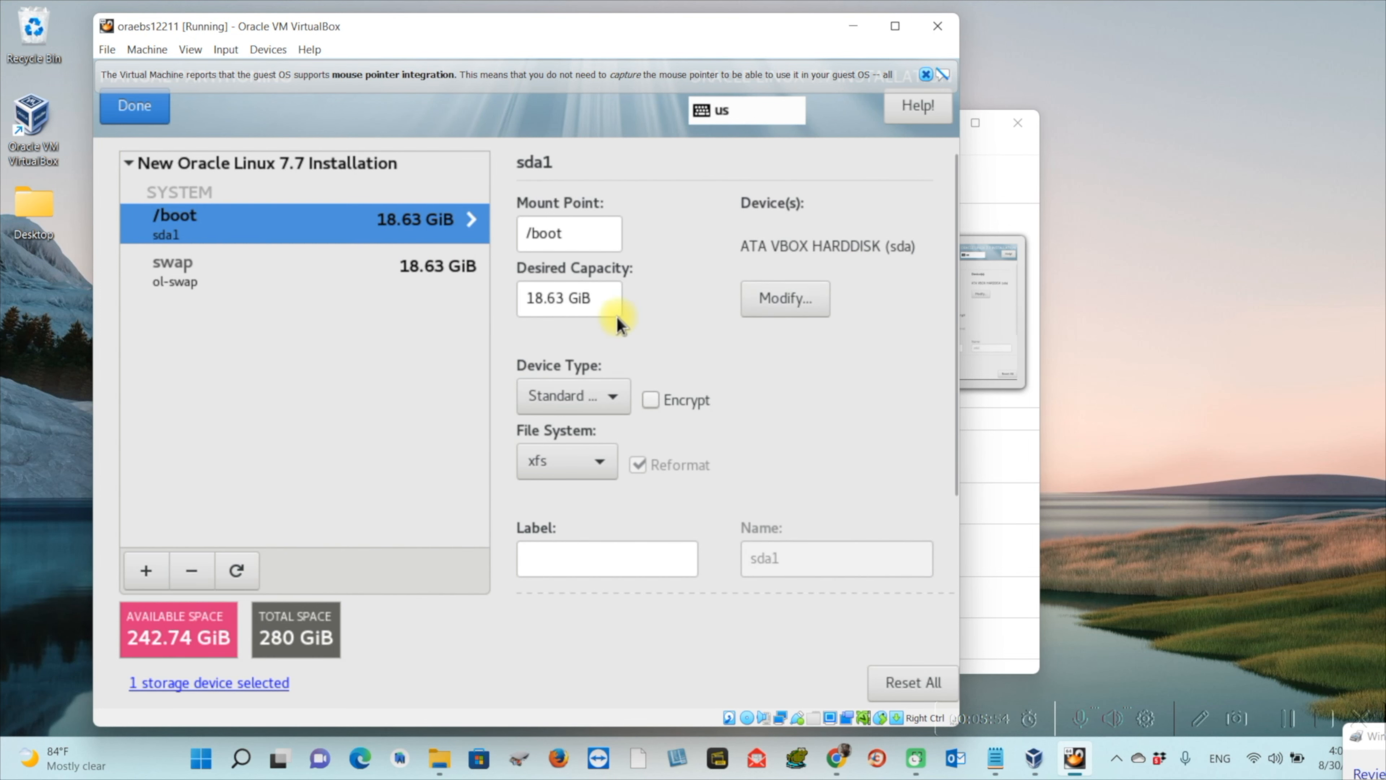
pyautogui.click(146, 571)
pyautogui.click(675, 391)
pyautogui.click(643, 404)
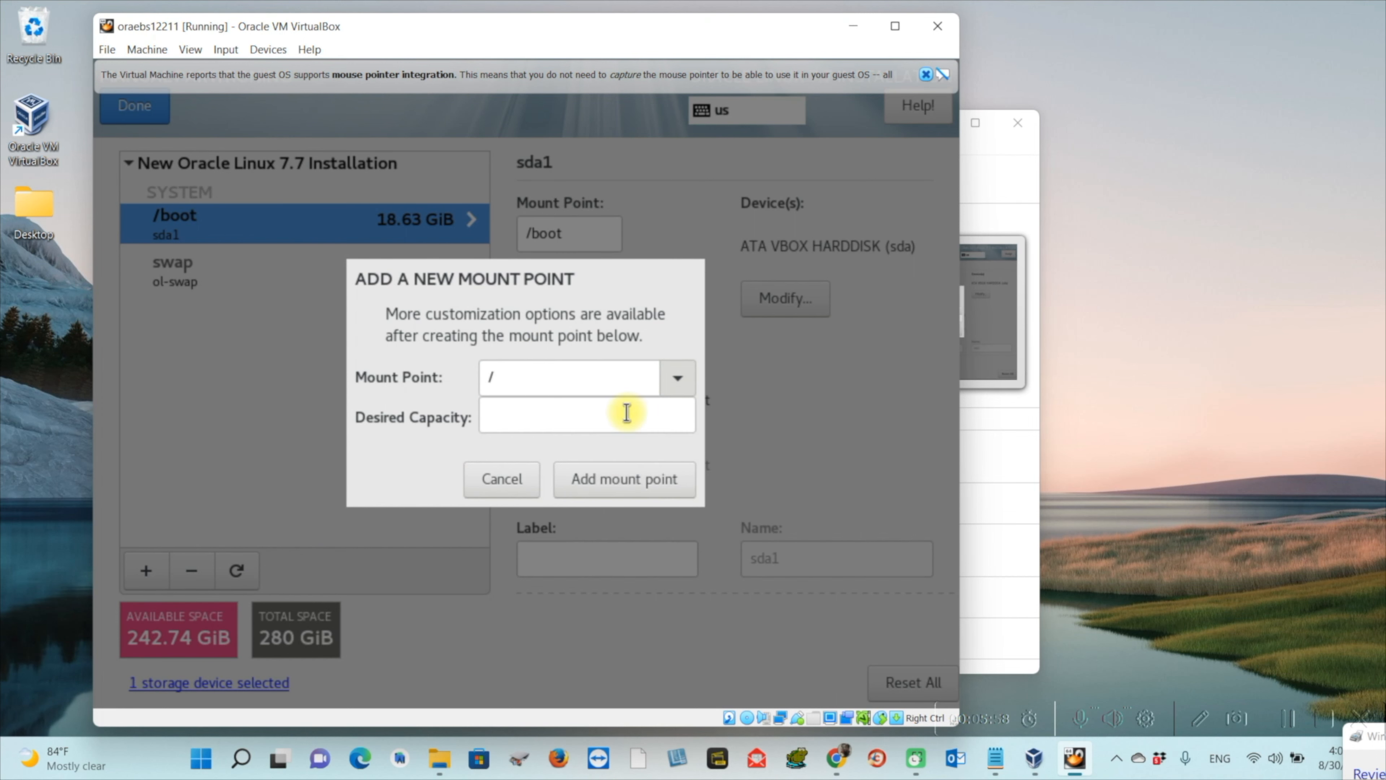
pyautogui.click(534, 417)
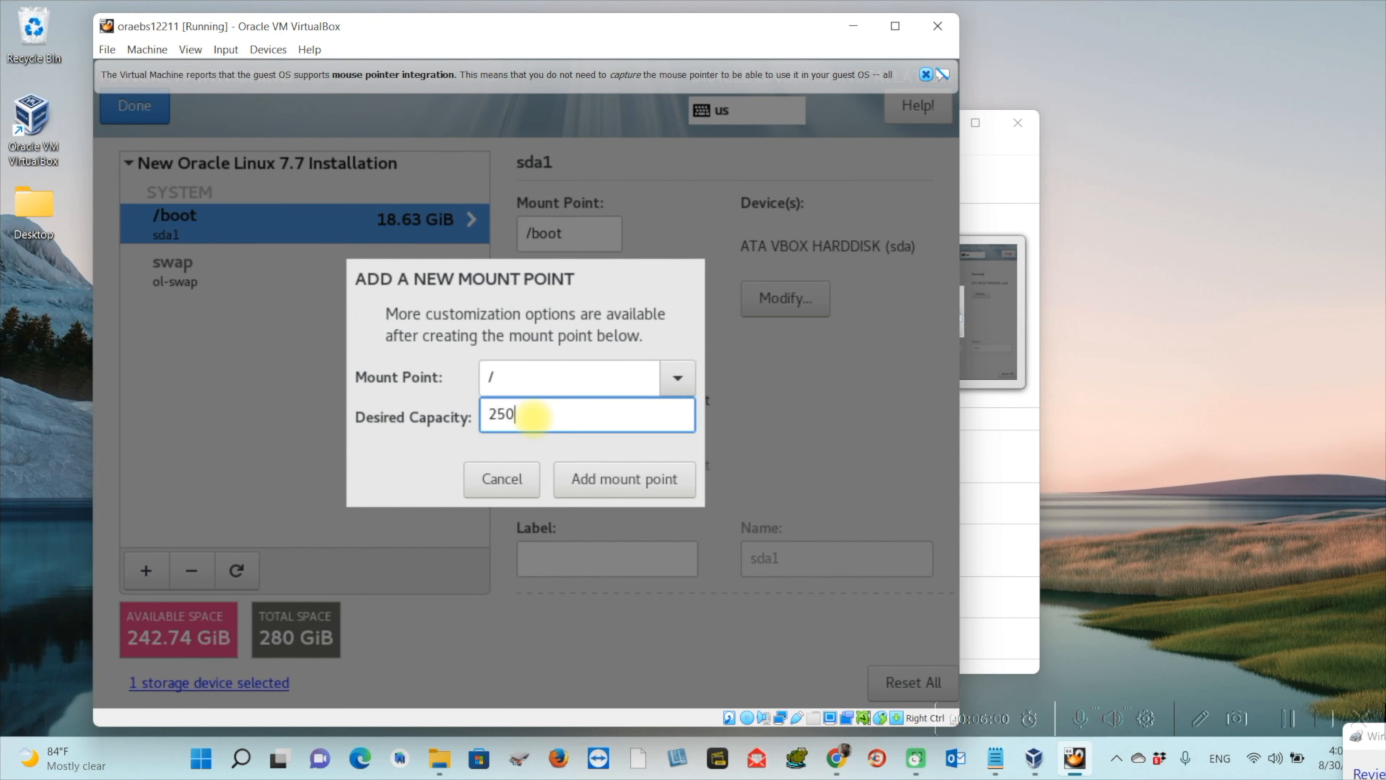
pyautogui.write('B')
pyautogui.click(679, 470)
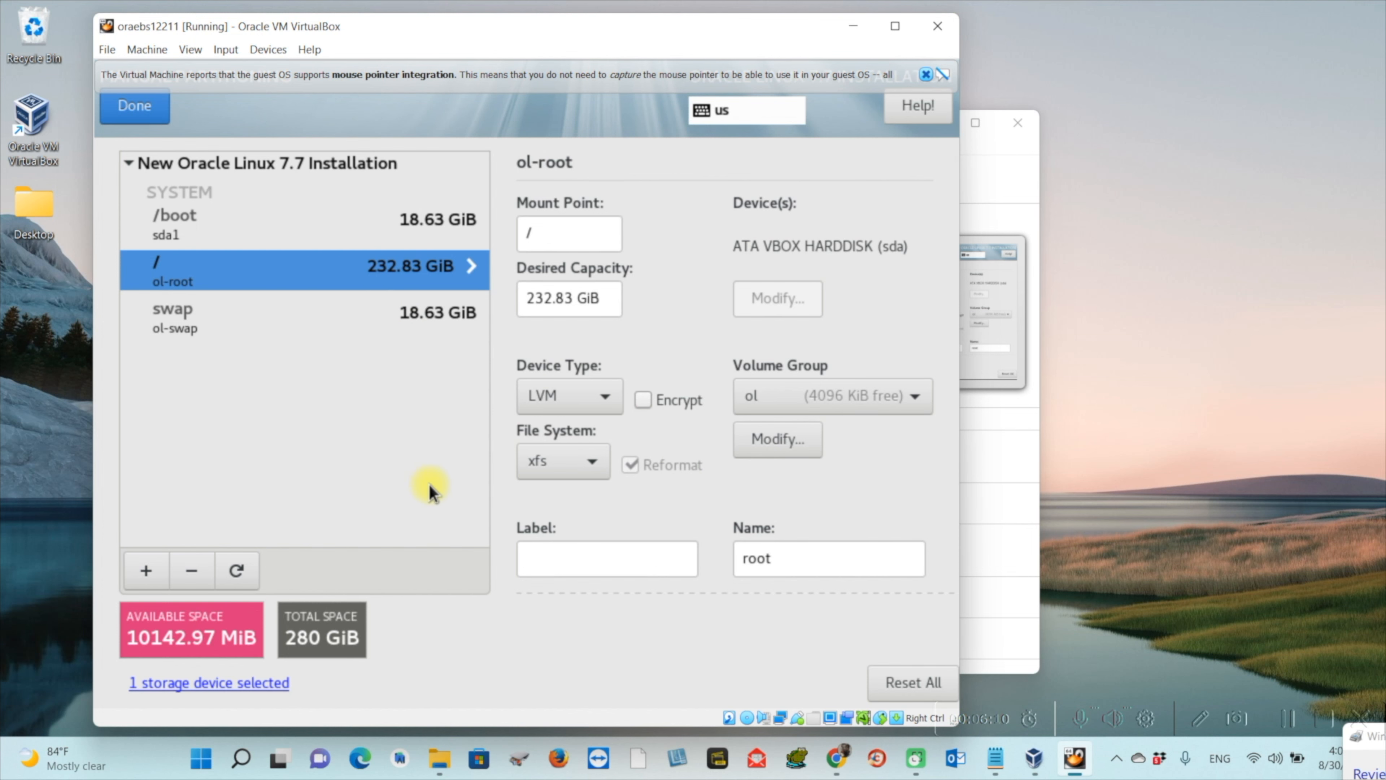
# Finish manual partitioning and accept the Summary of Changes
pyautogui.click(150, 114)
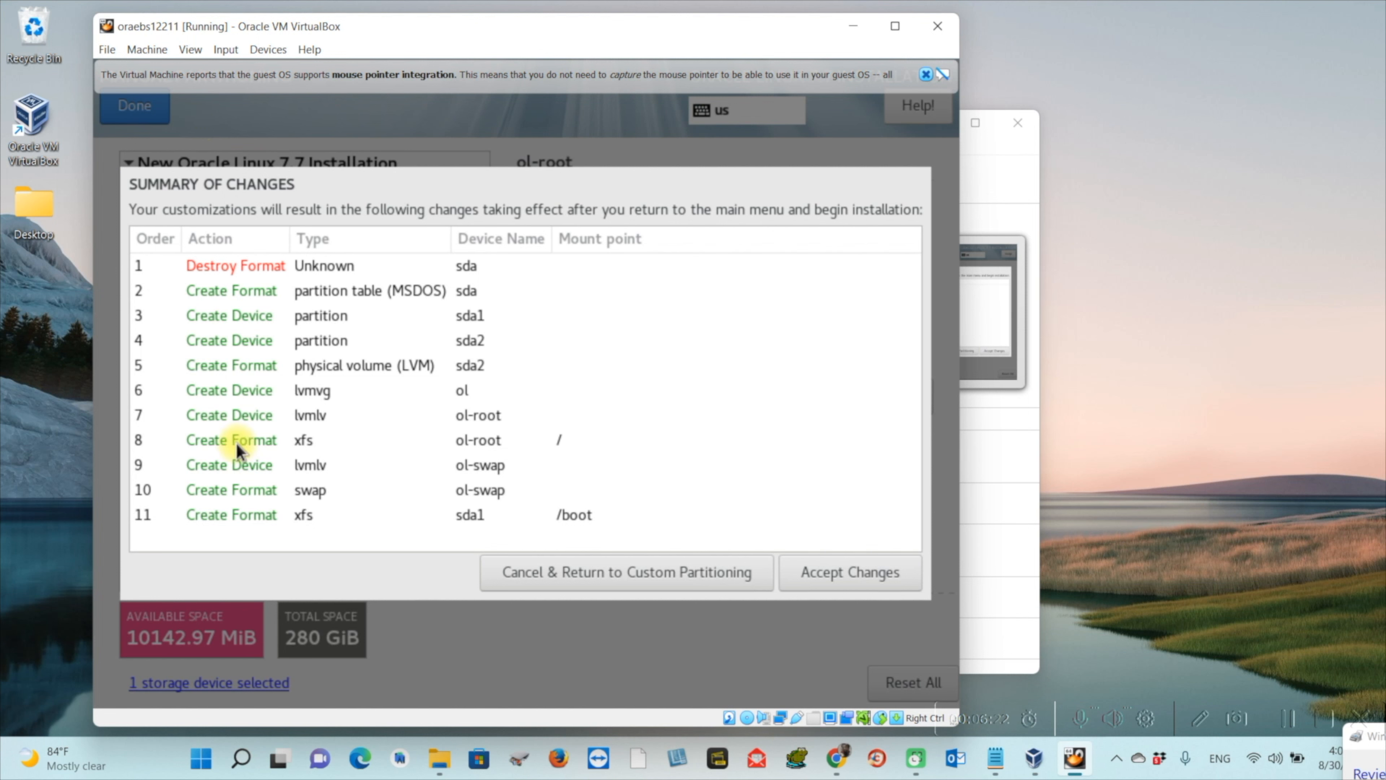
pyautogui.click(851, 572)
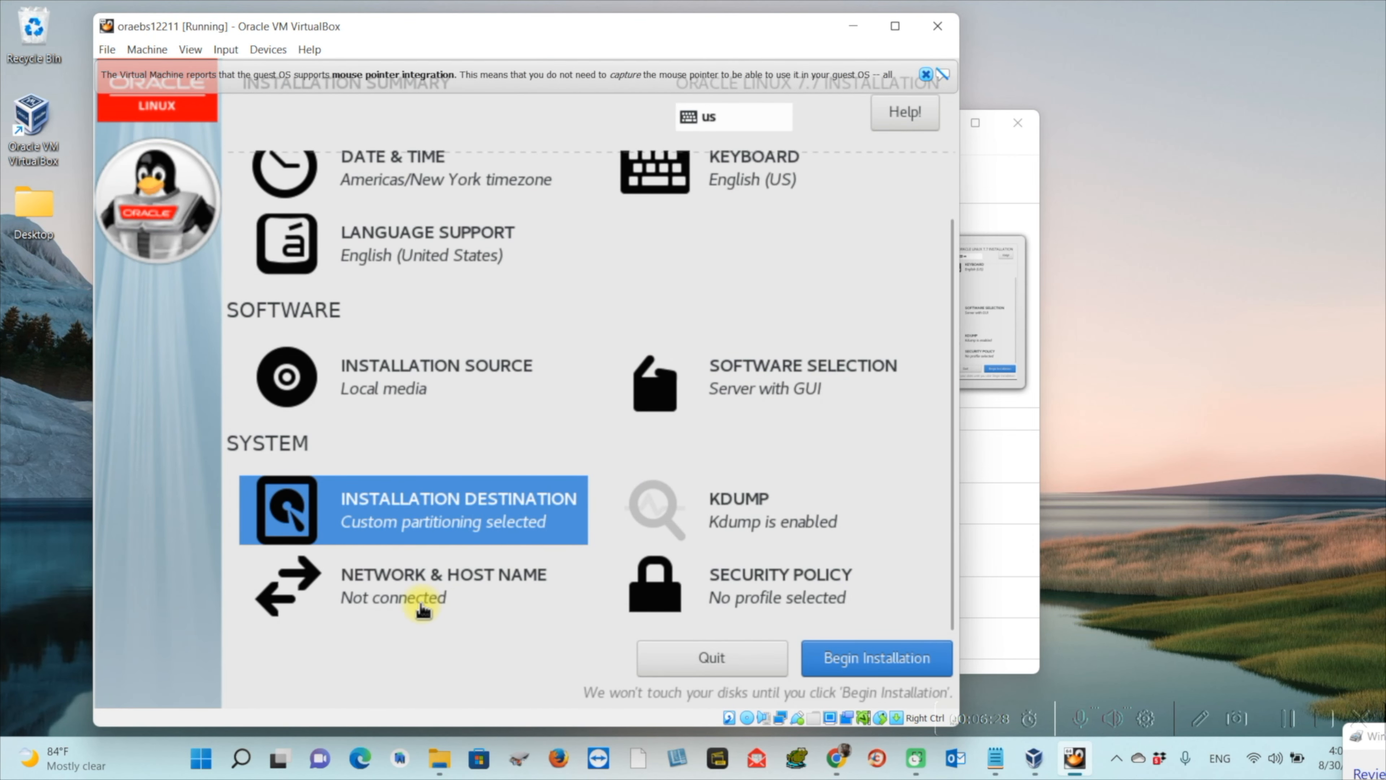
# Replace the host name with oraebs.icm.com in Network & Host Name and apply it
pyautogui.click(434, 601)
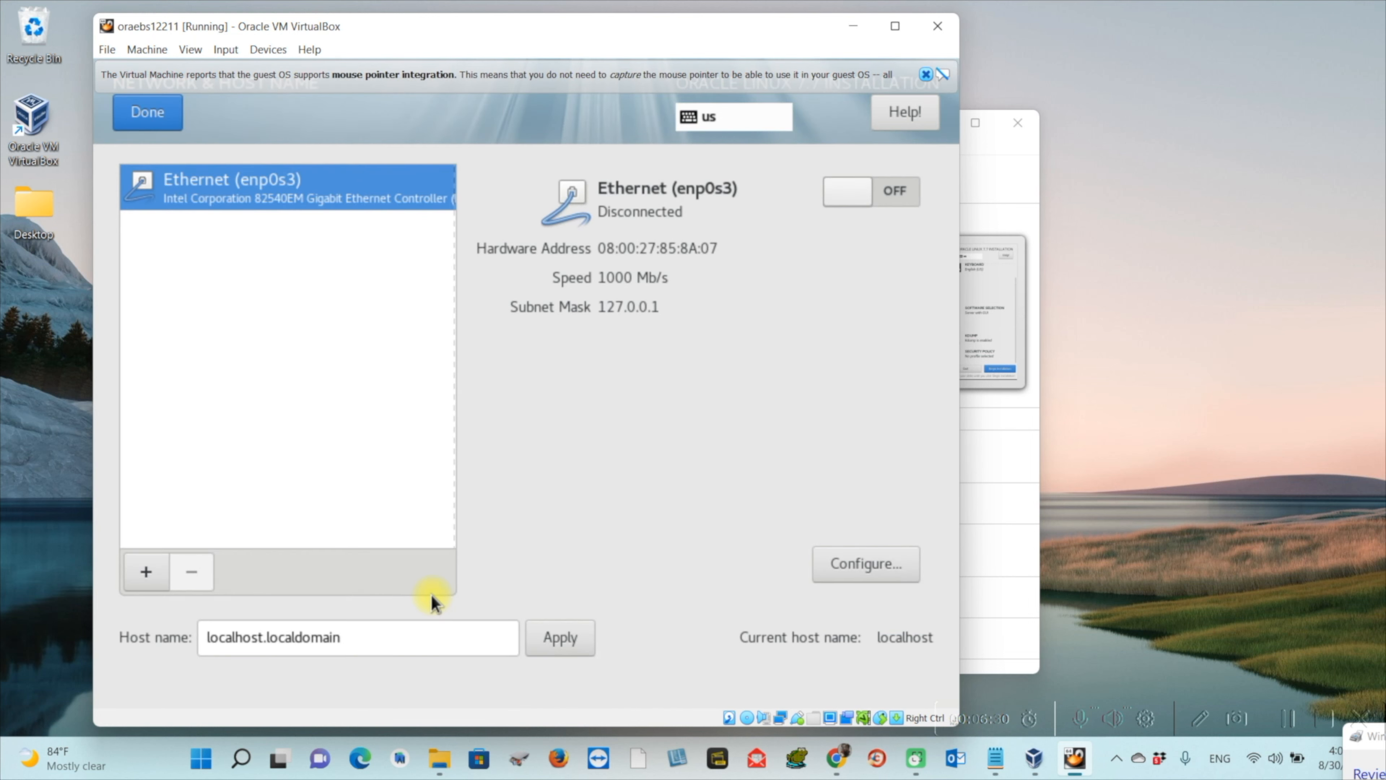
pyautogui.click(391, 645)
pyautogui.tripleClick(392, 645)
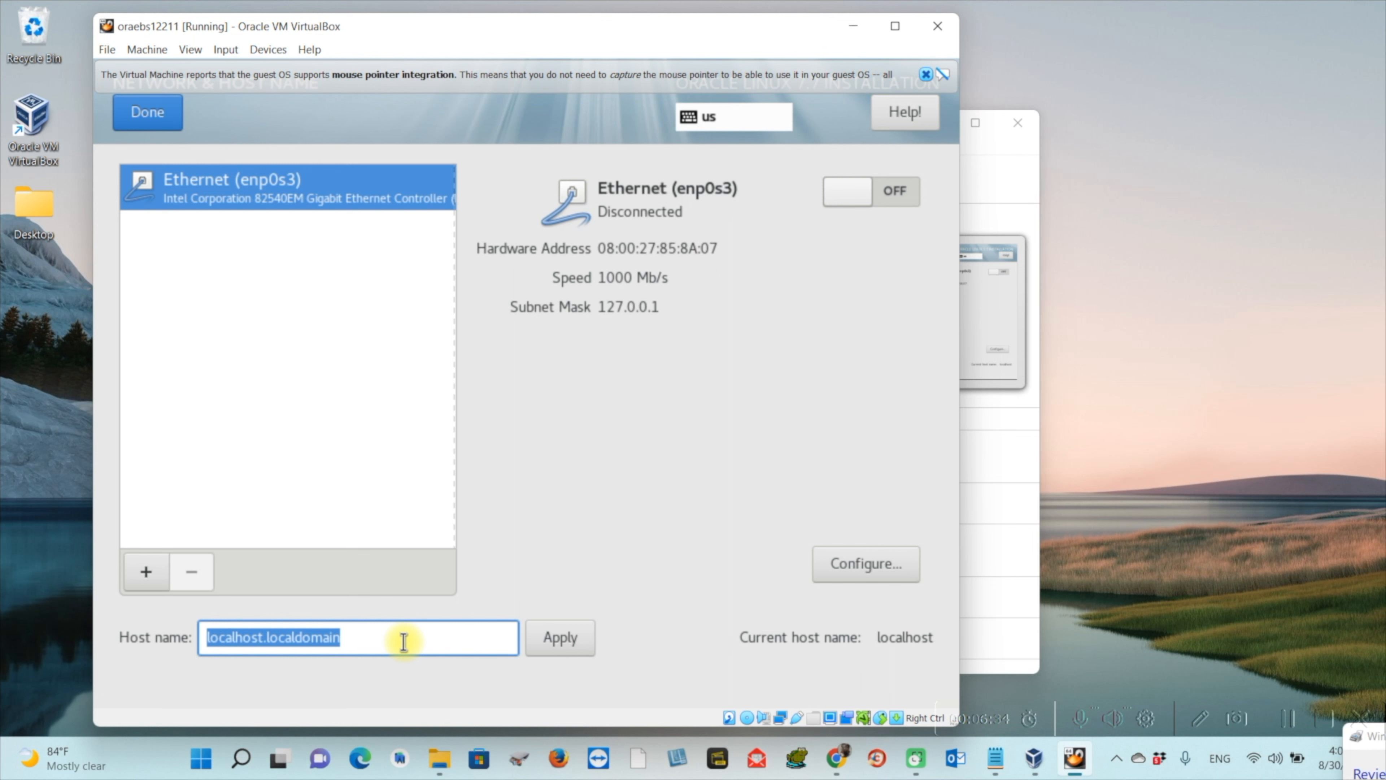
pyautogui.write('ora')
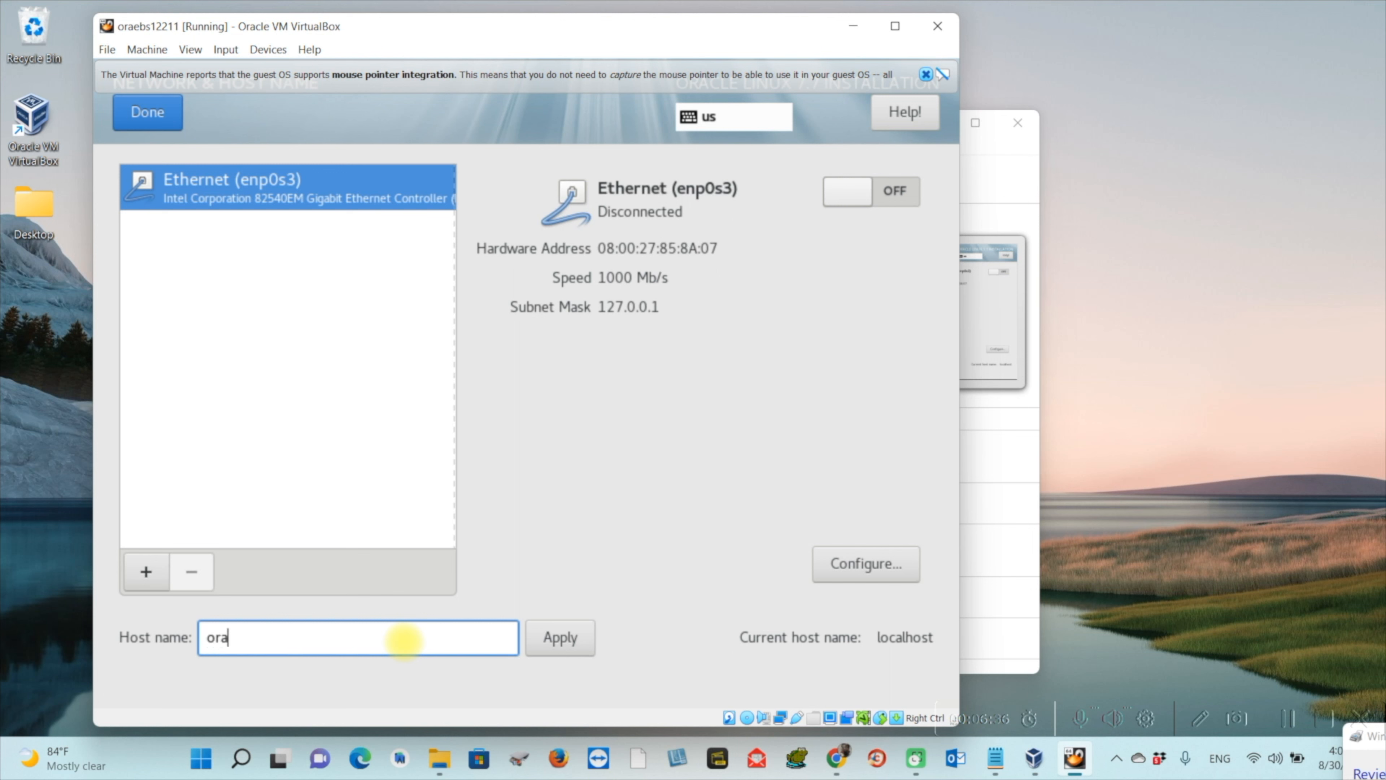
pyautogui.write('ebs.icm.com')
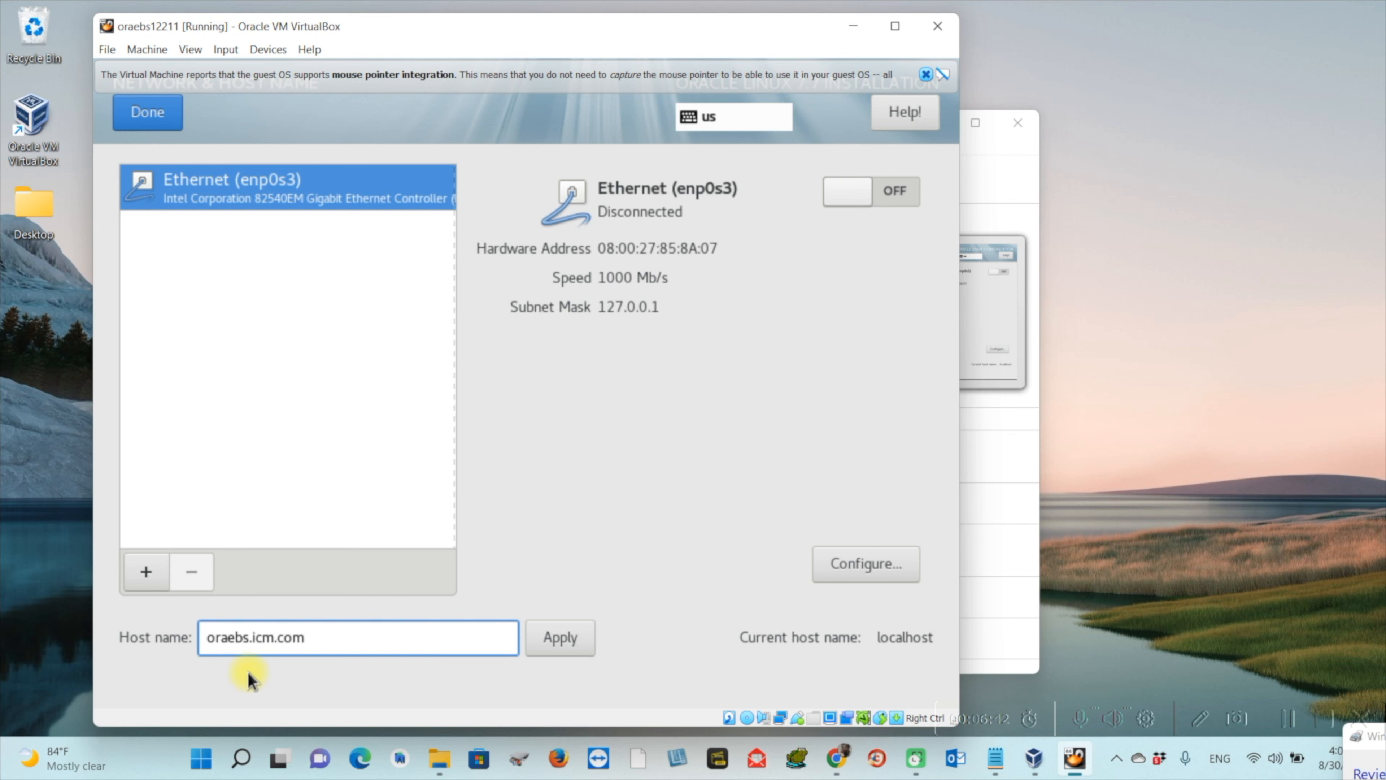
pyautogui.click(575, 637)
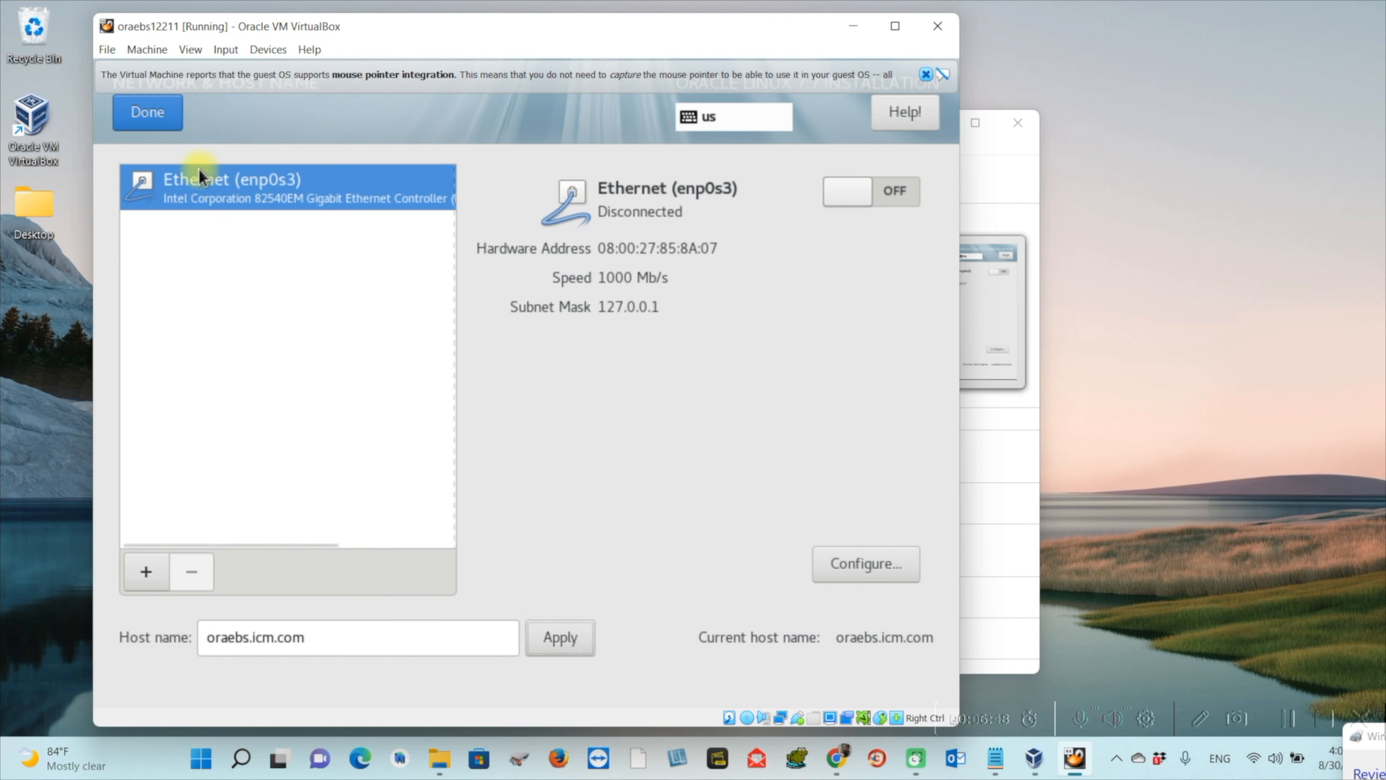
pyautogui.click(157, 111)
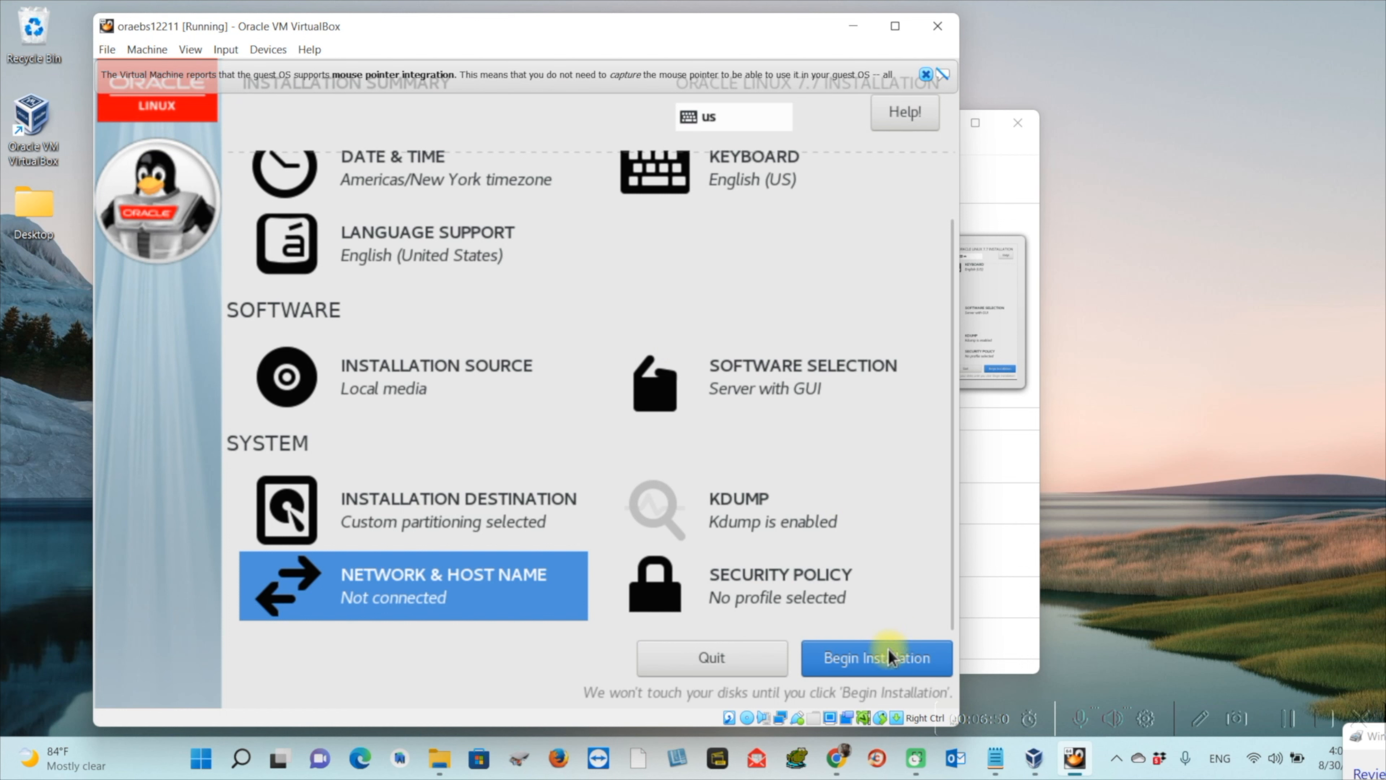
# Begin the Oracle Linux install and set and confirm the root password, accepting the weak-password warning
pyautogui.click(882, 658)
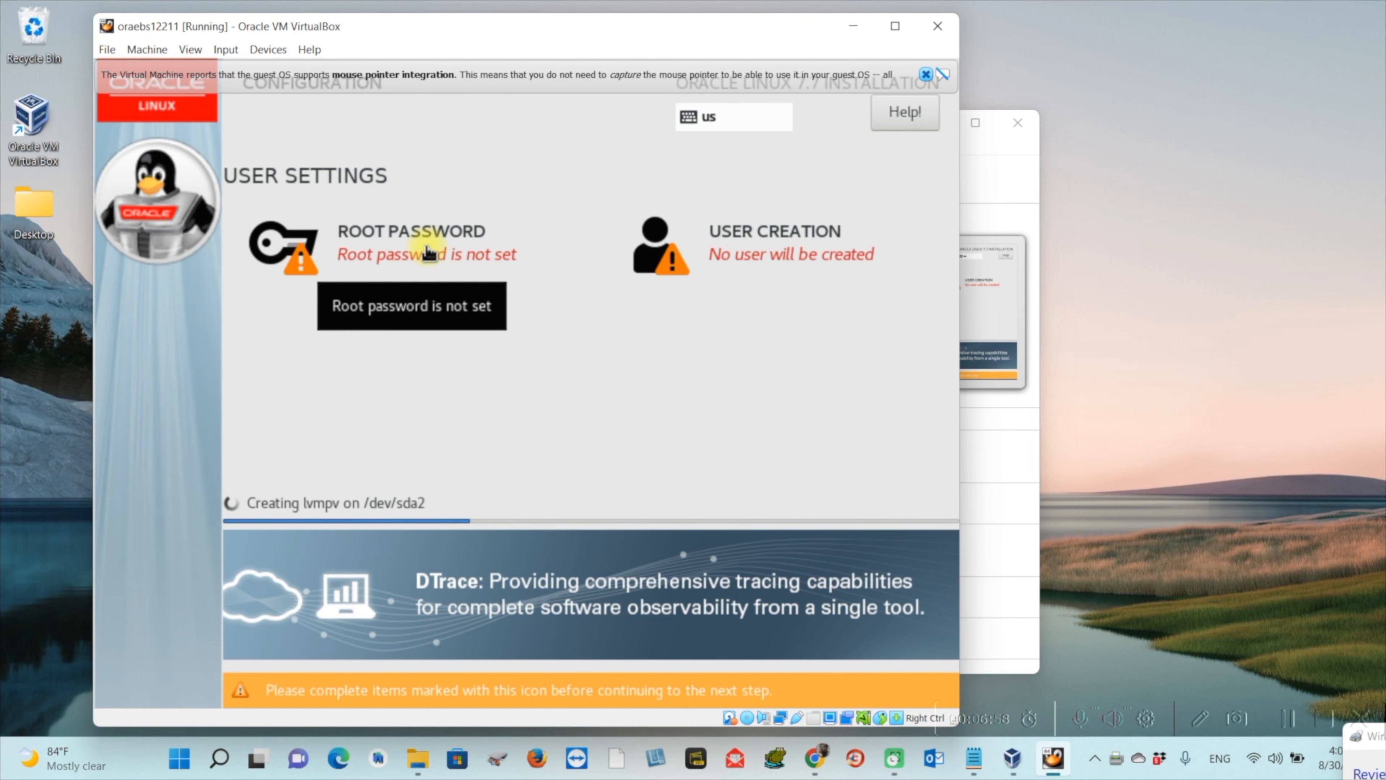
pyautogui.click(426, 251)
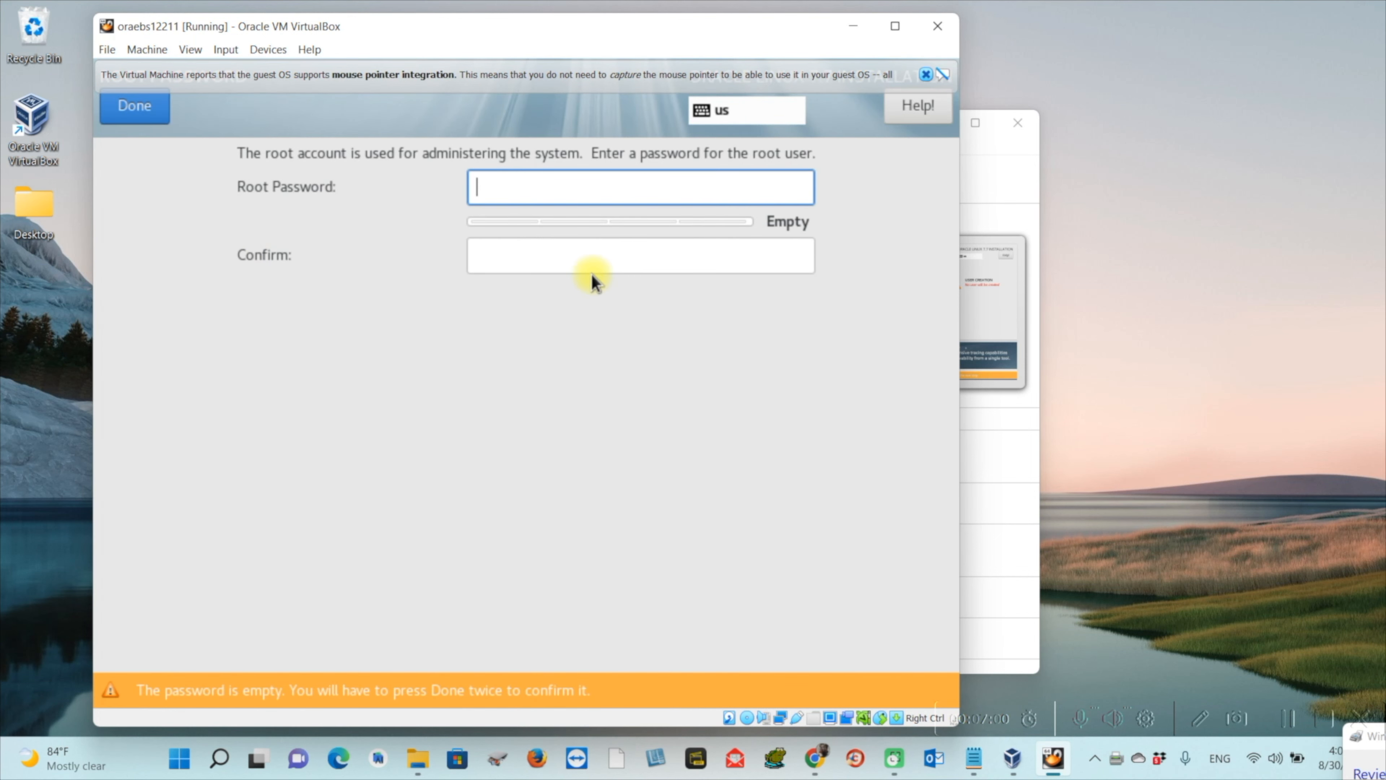
pyautogui.write('root')
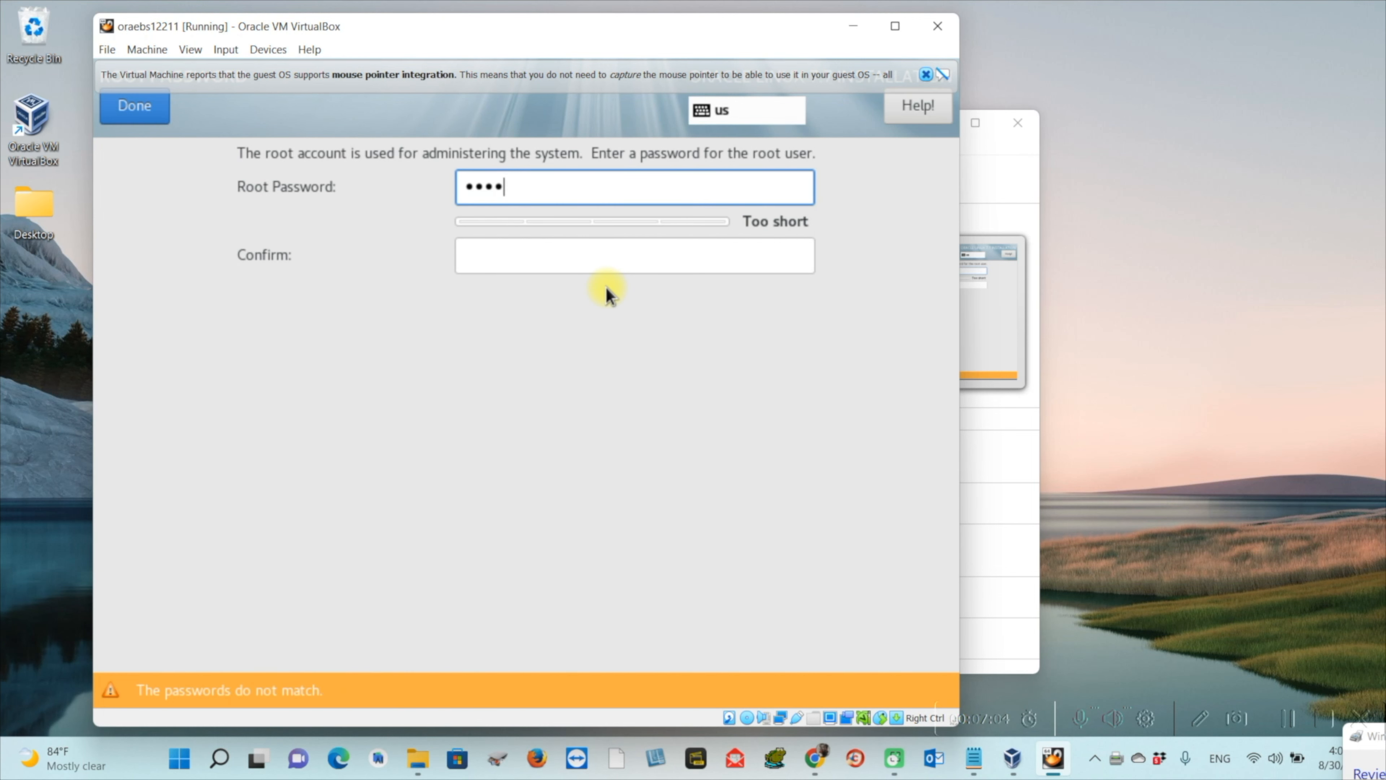
pyautogui.write('••••••')
pyautogui.press('Tab')
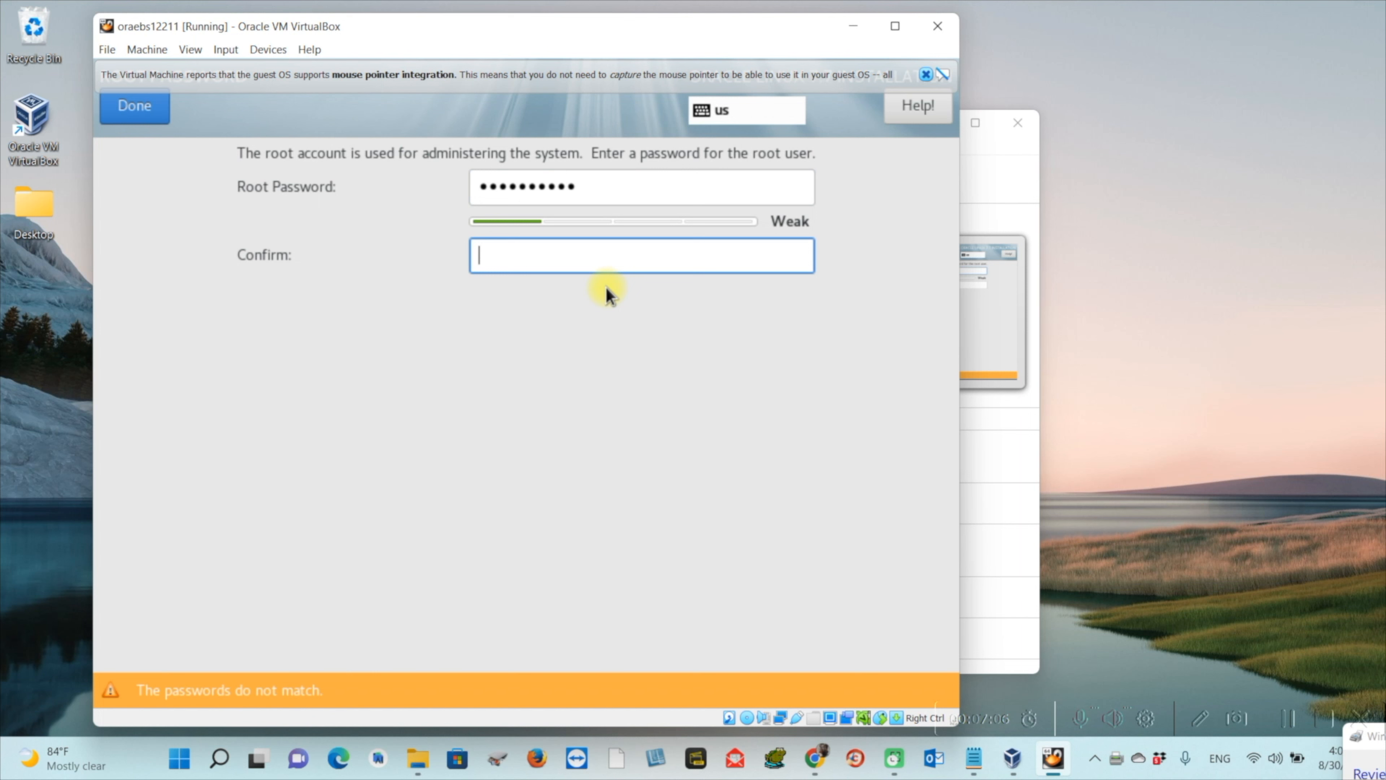
pyautogui.write('••••••••••')
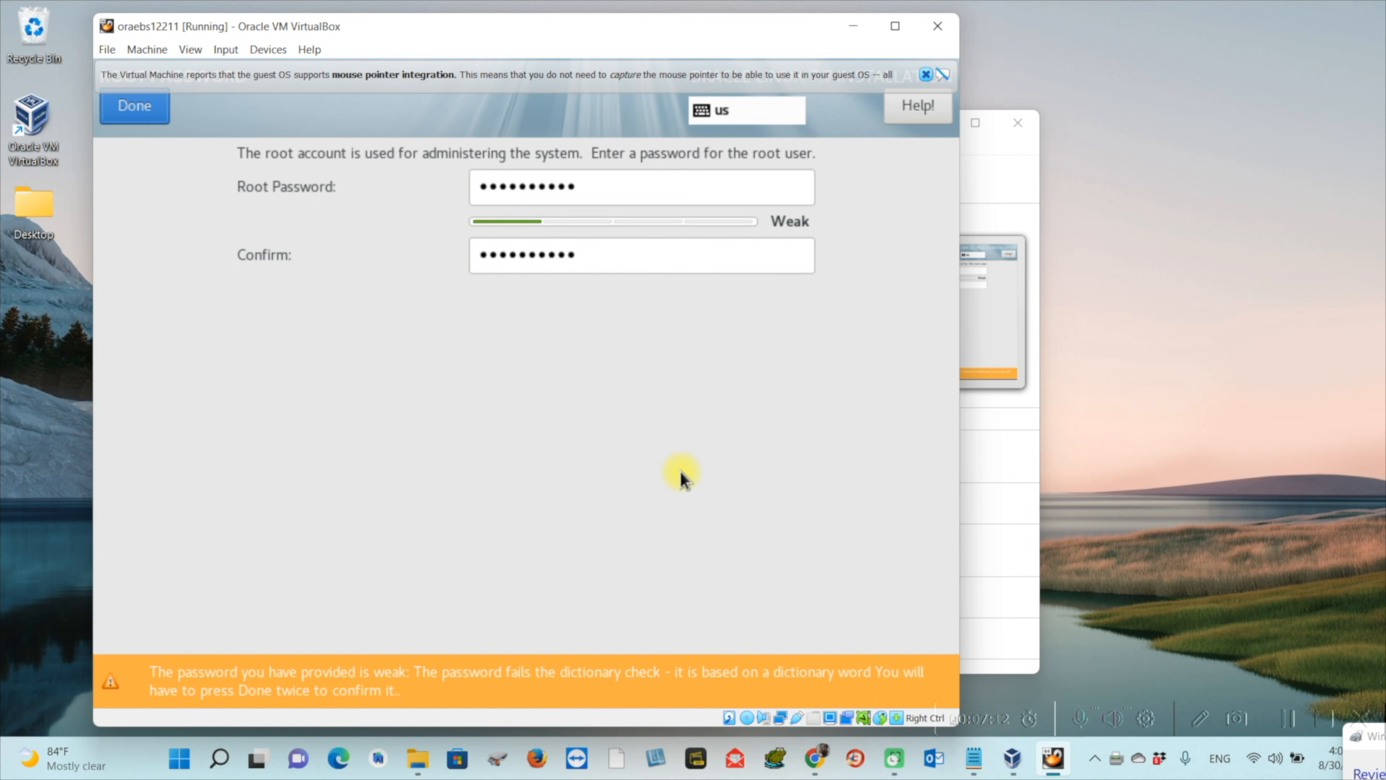
pyautogui.click(155, 114)
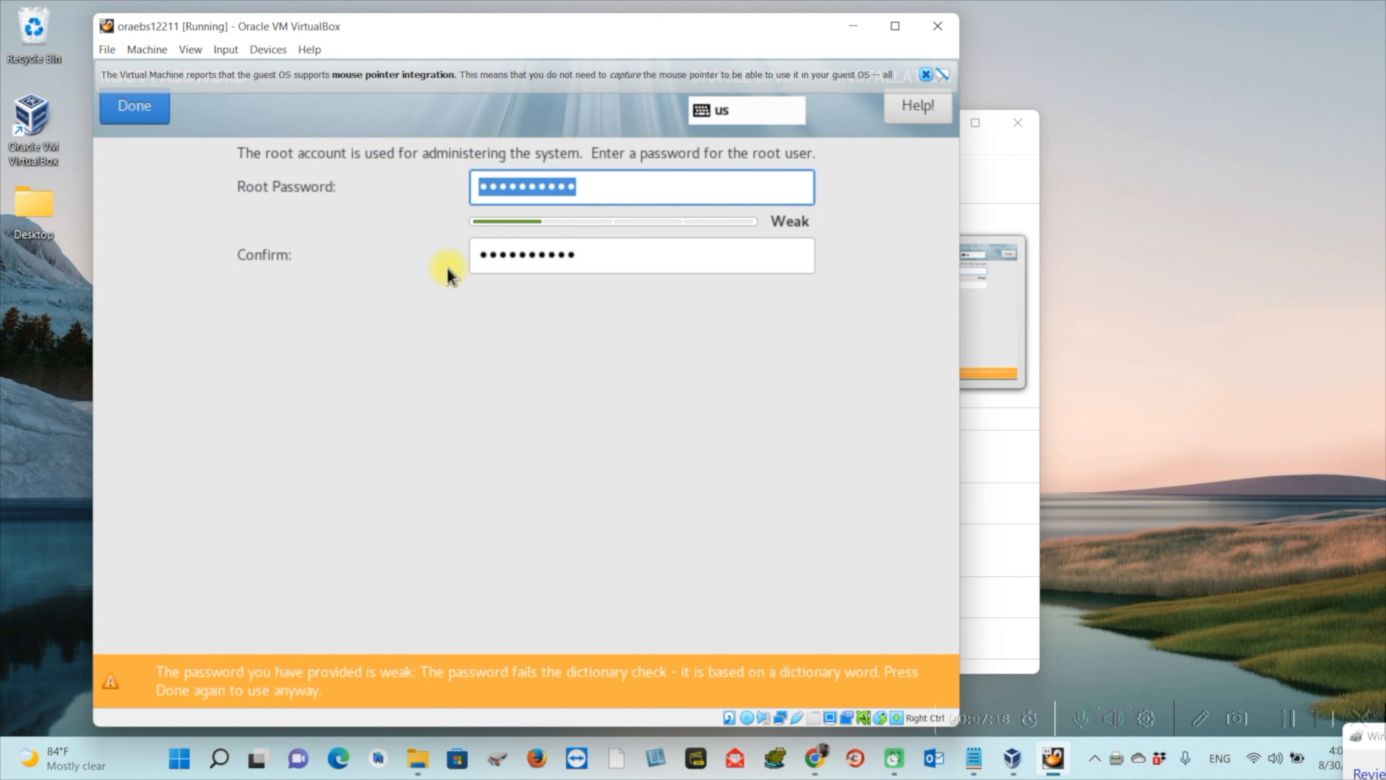
pyautogui.click(134, 107)
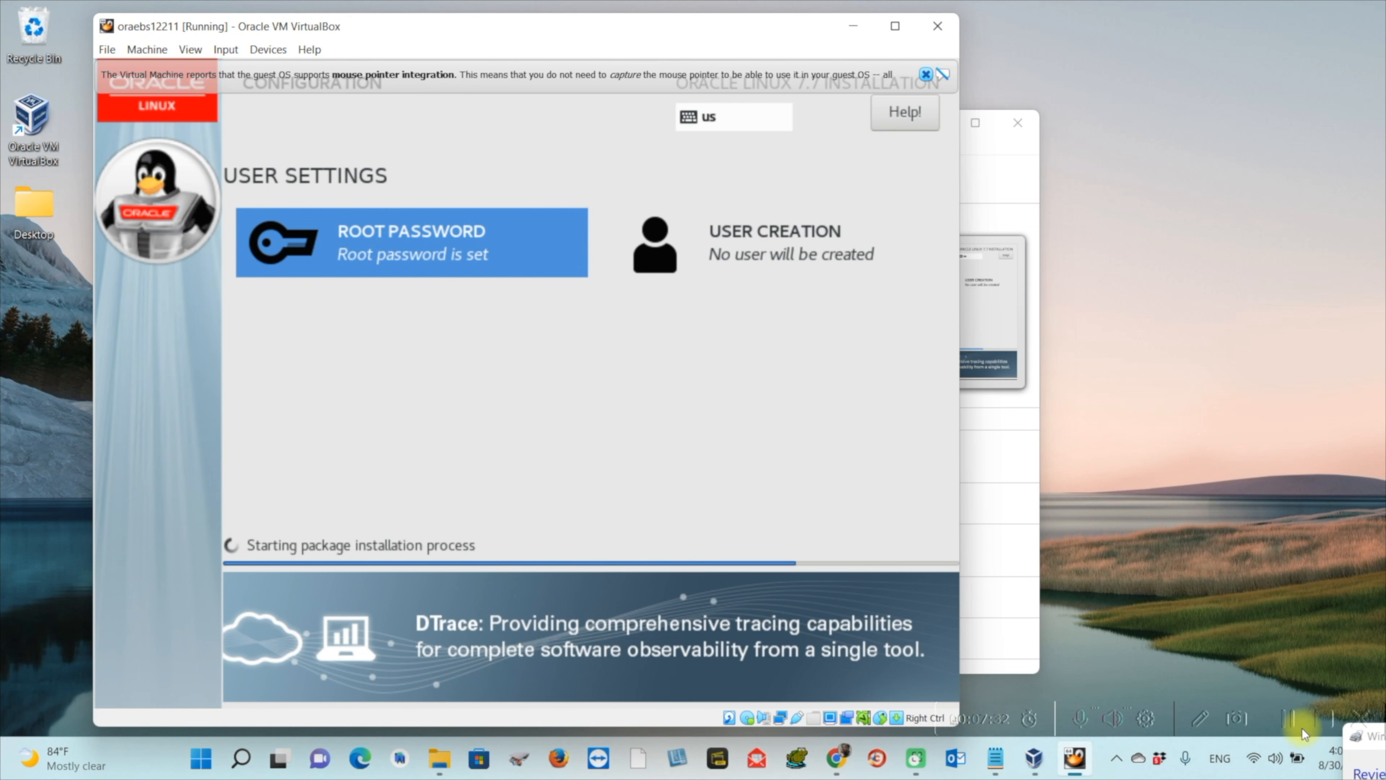
pyautogui.click(1291, 722)
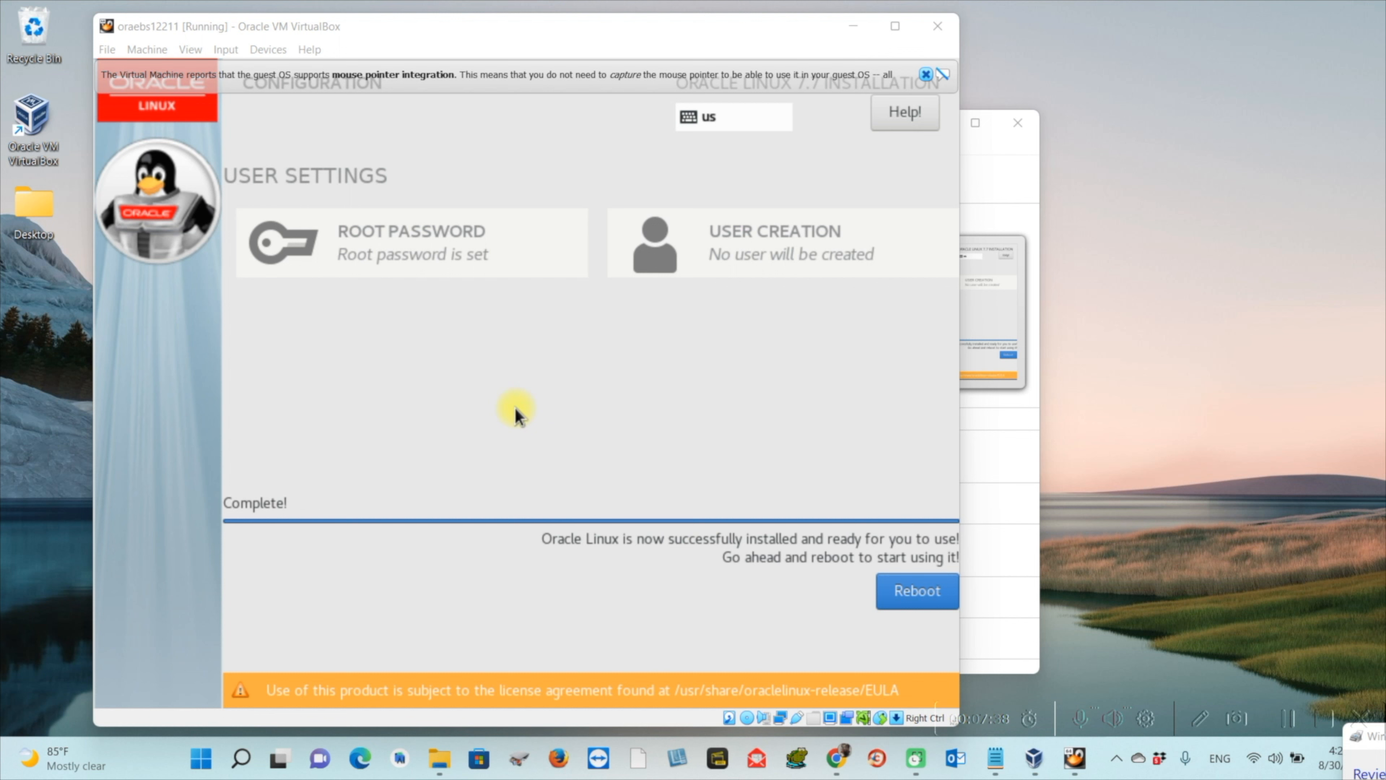
# Reboot the guest, boot the default GRUB entry, and dismiss the mouse-integration notice
pyautogui.click(928, 592)
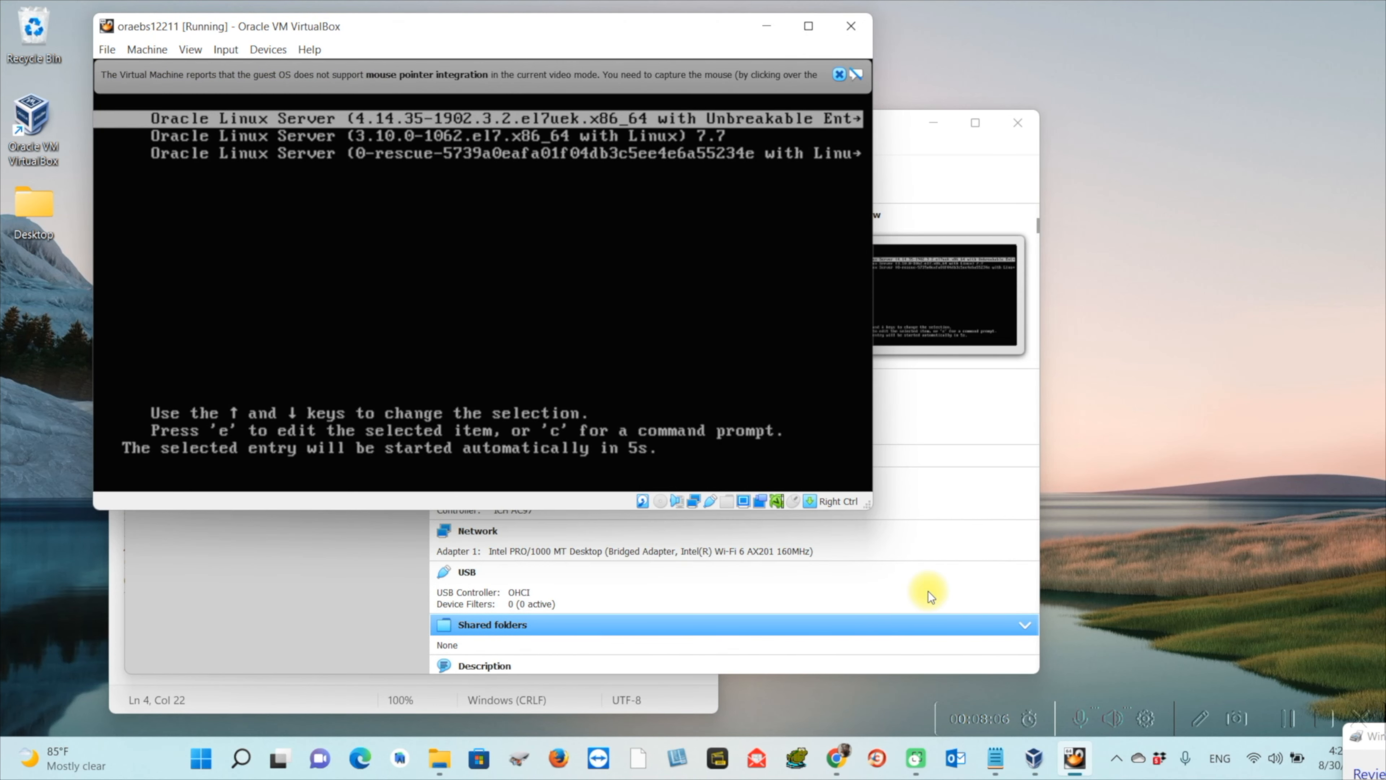
pyautogui.press('Return')
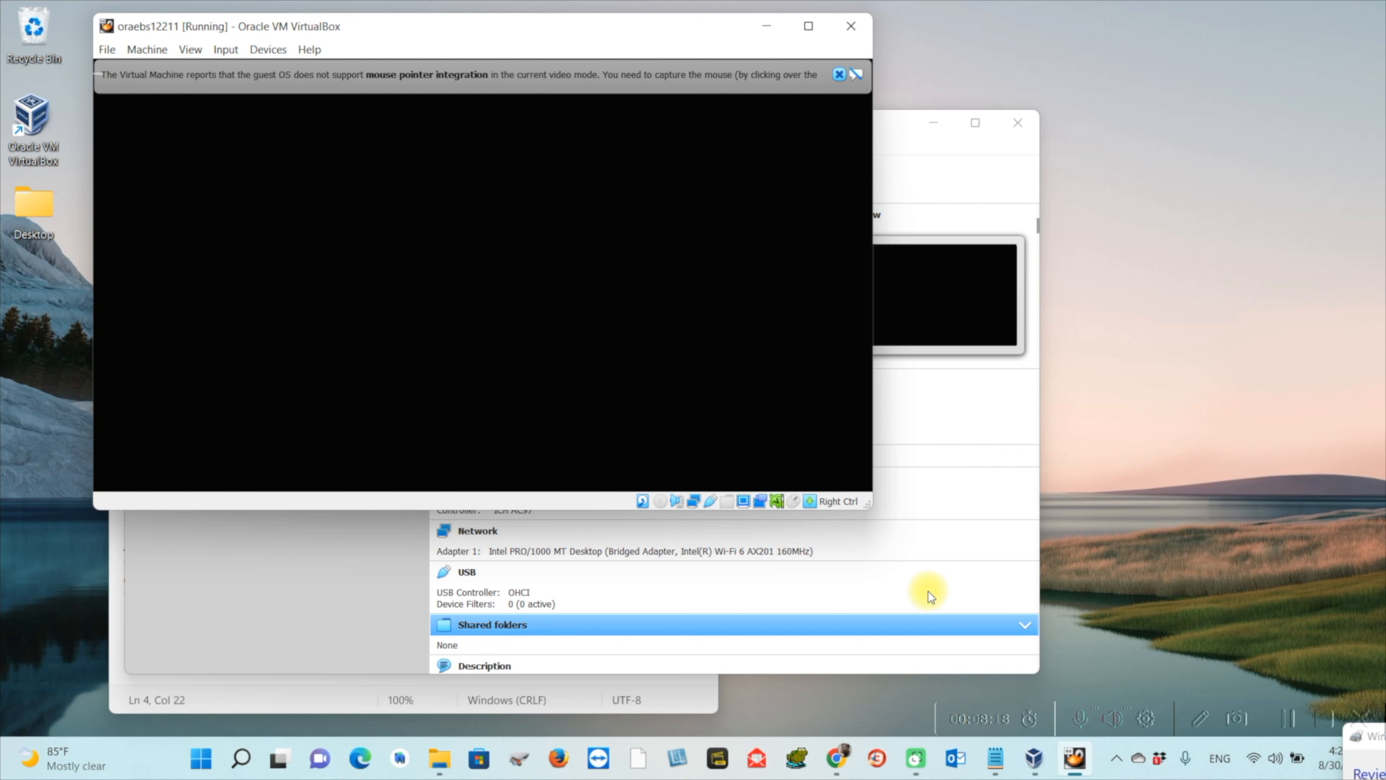
pyautogui.click(839, 75)
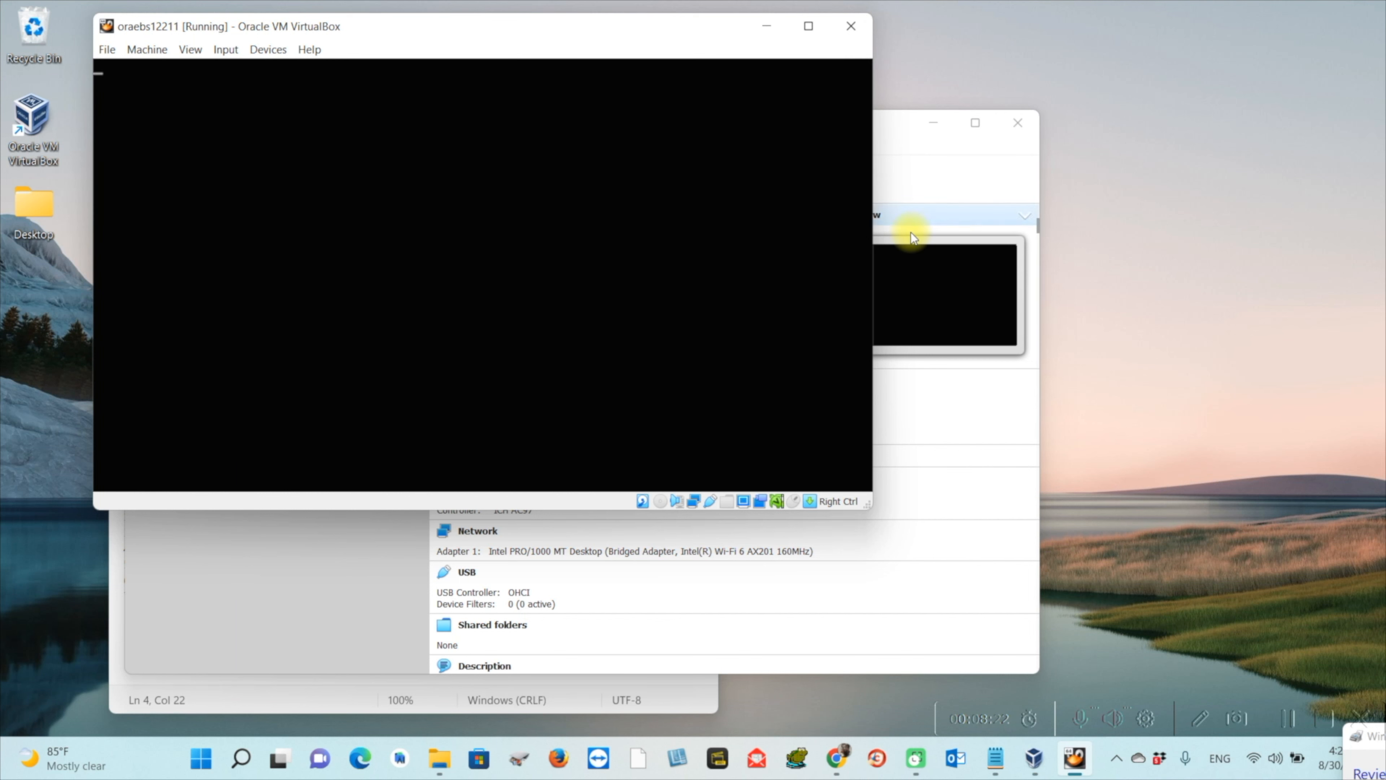